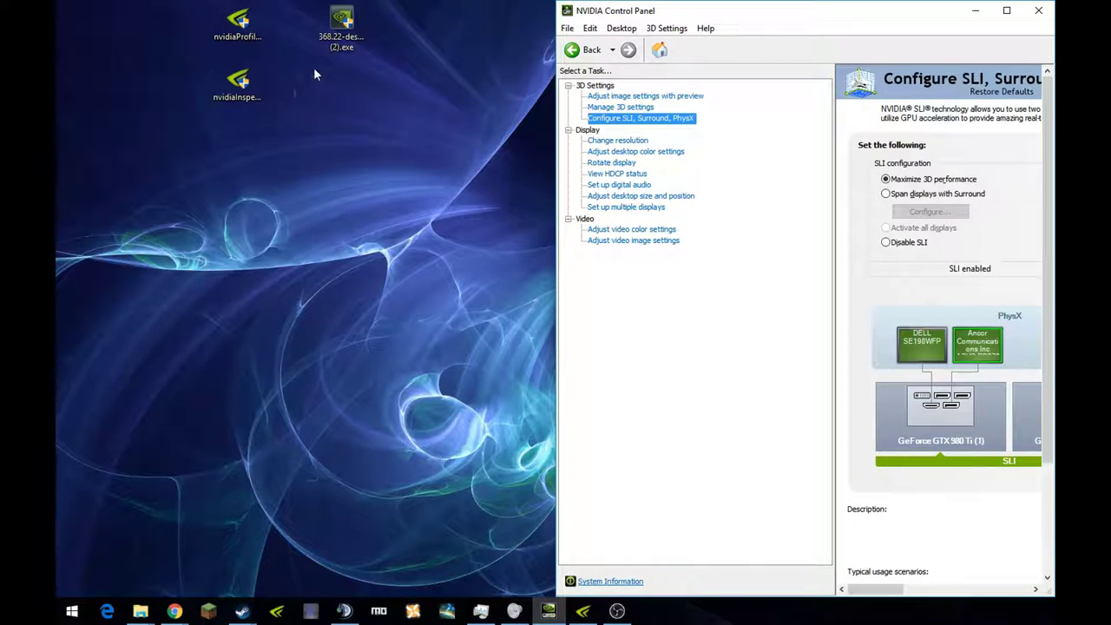
left_click_drag(314, 70, 165, 127)
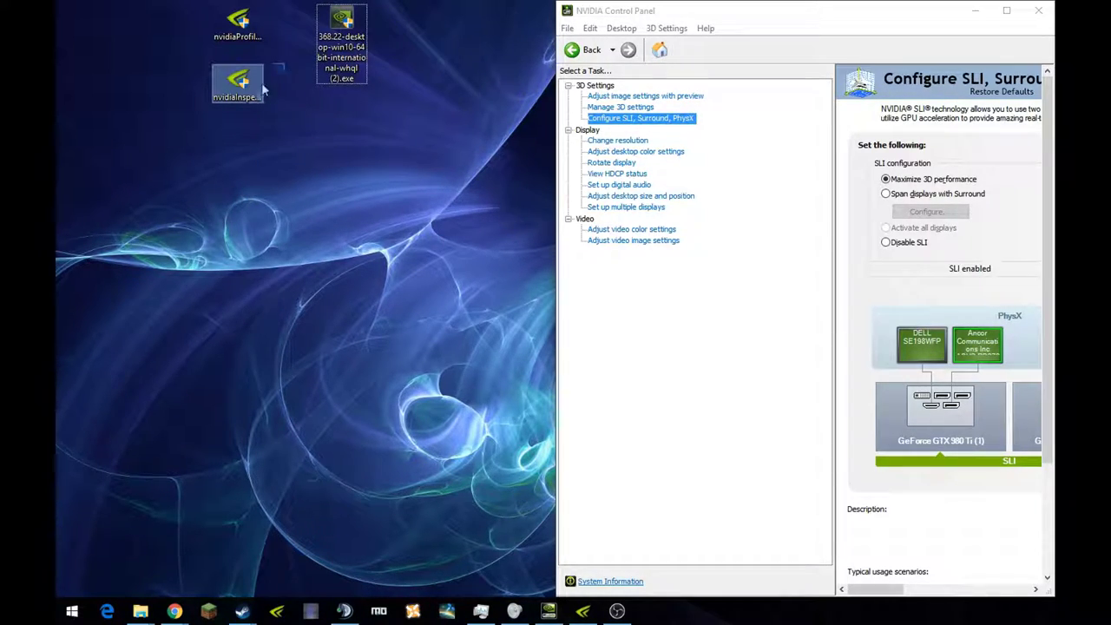
left_click(241, 90)
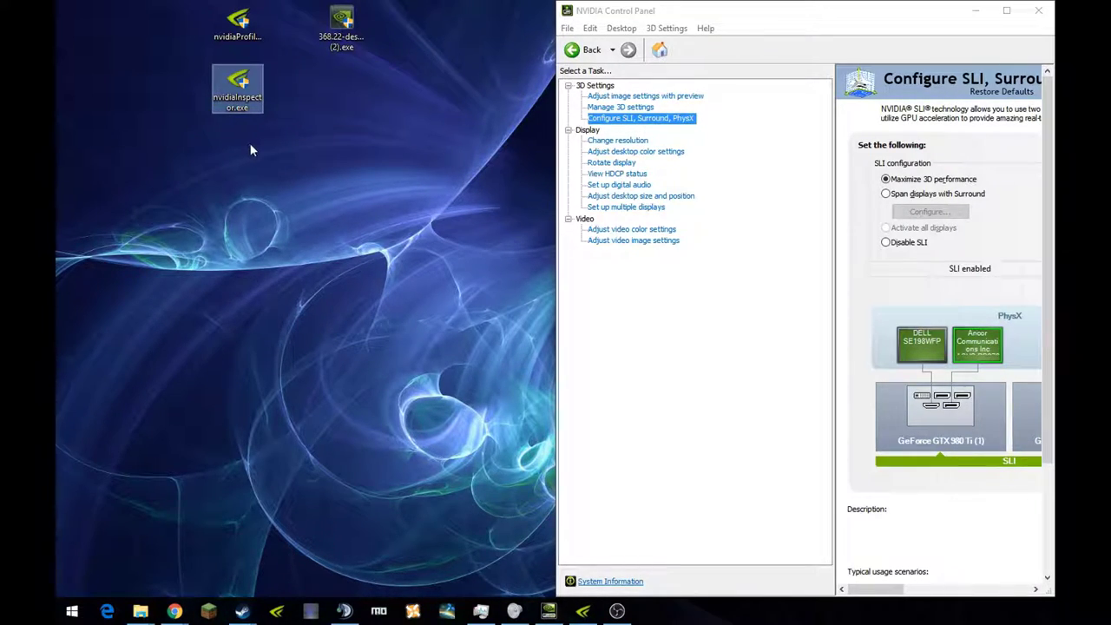
left_click_drag(295, 2, 188, 122)
left_click_drag(297, 7, 200, 45)
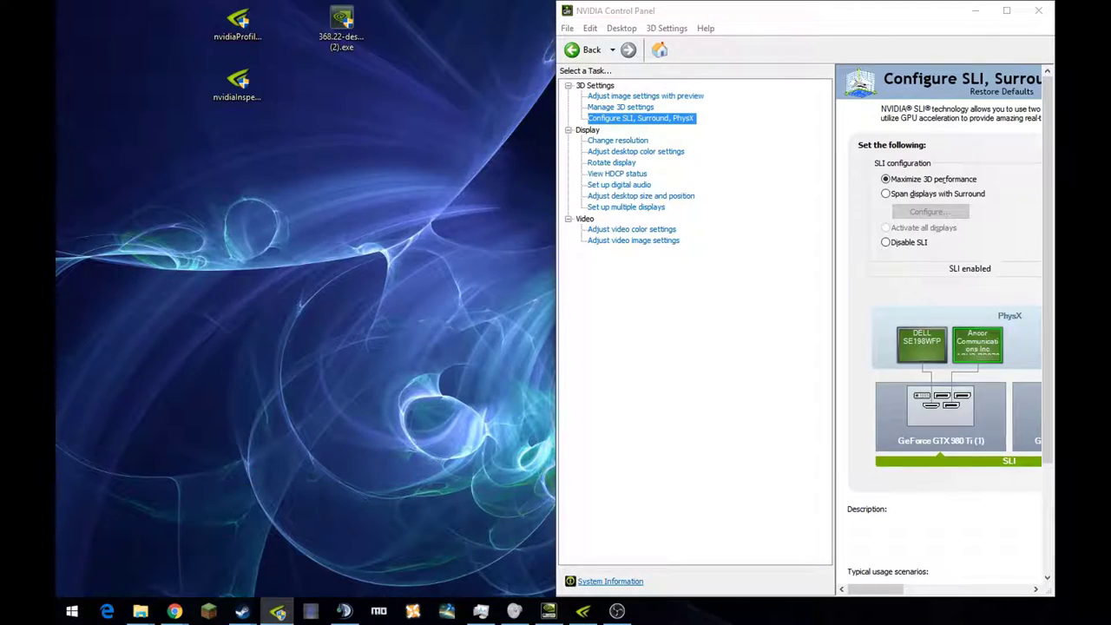
Step: Open NVIDIA Profile Inspector and dock its window beside the desktop icons
key("super+Right")
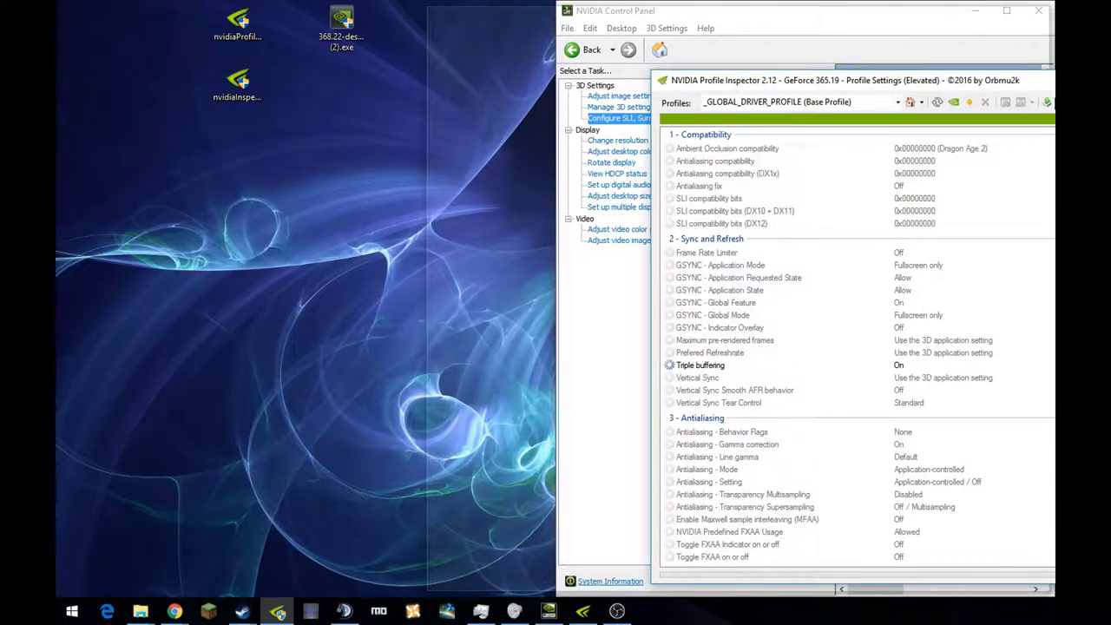
left_click(409, 23)
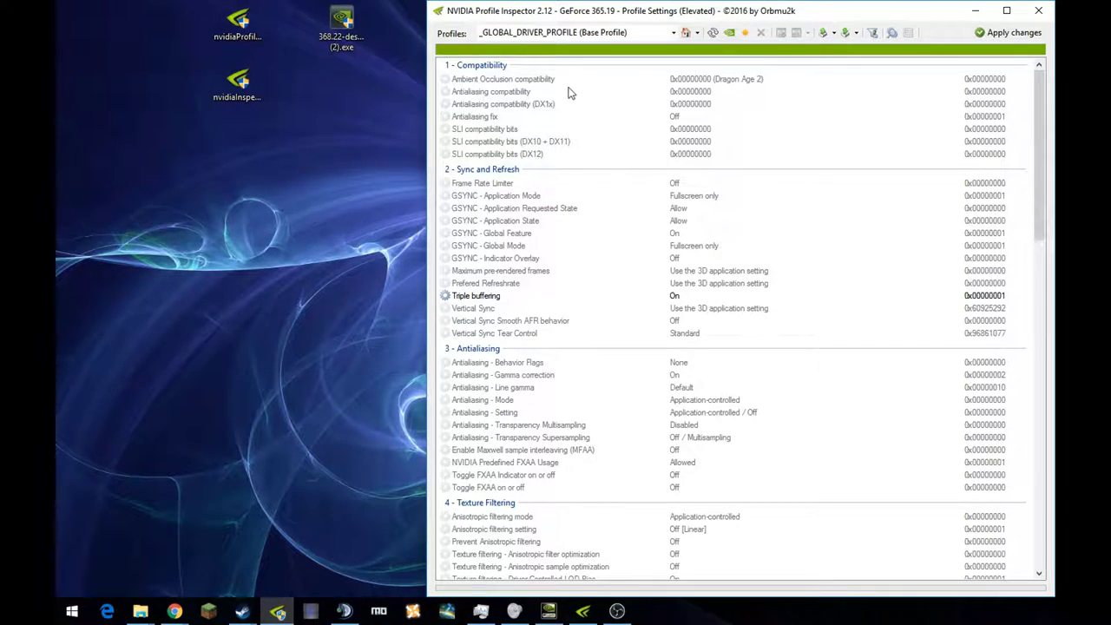
Step: Launch NVIDIA Inspector from its desktop shortcut and reposition its window over the desktop
left_click(238, 26)
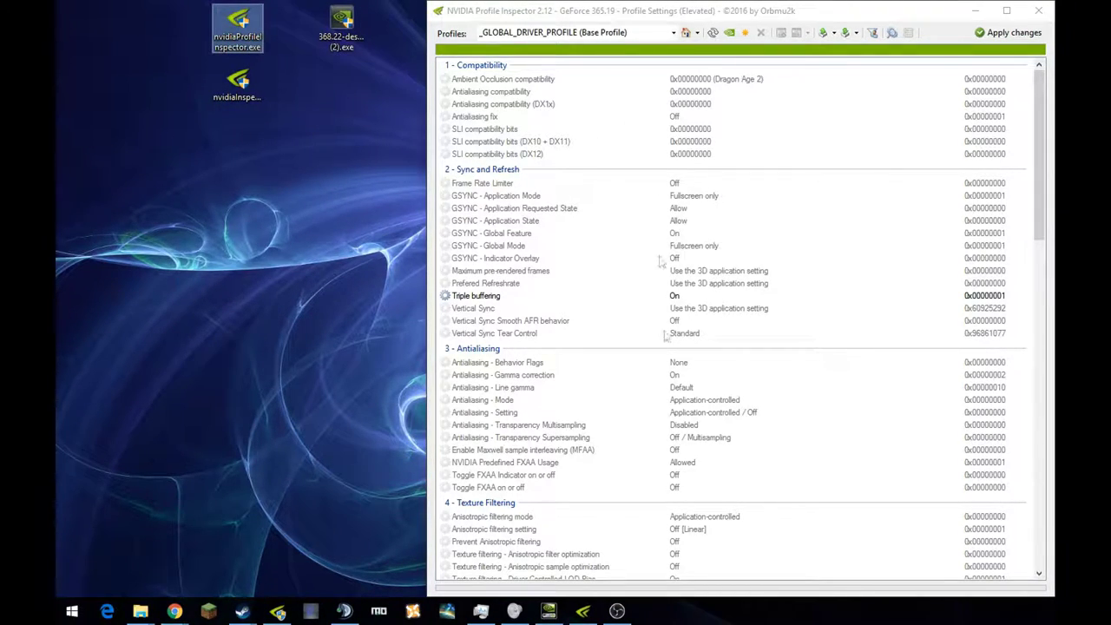
left_click(248, 102)
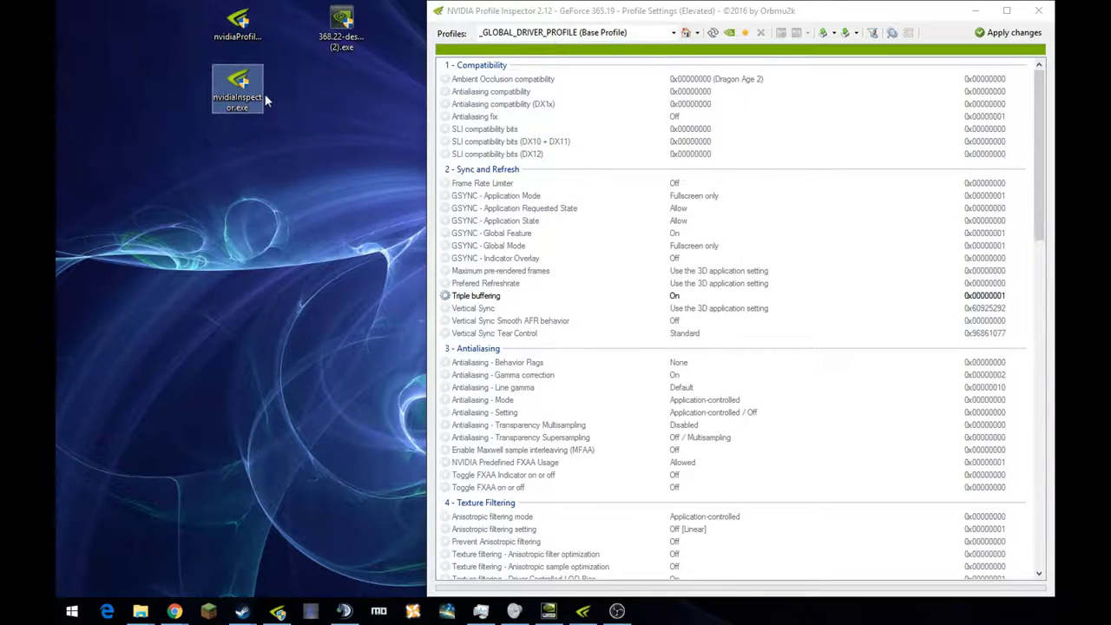
double_click(257, 98)
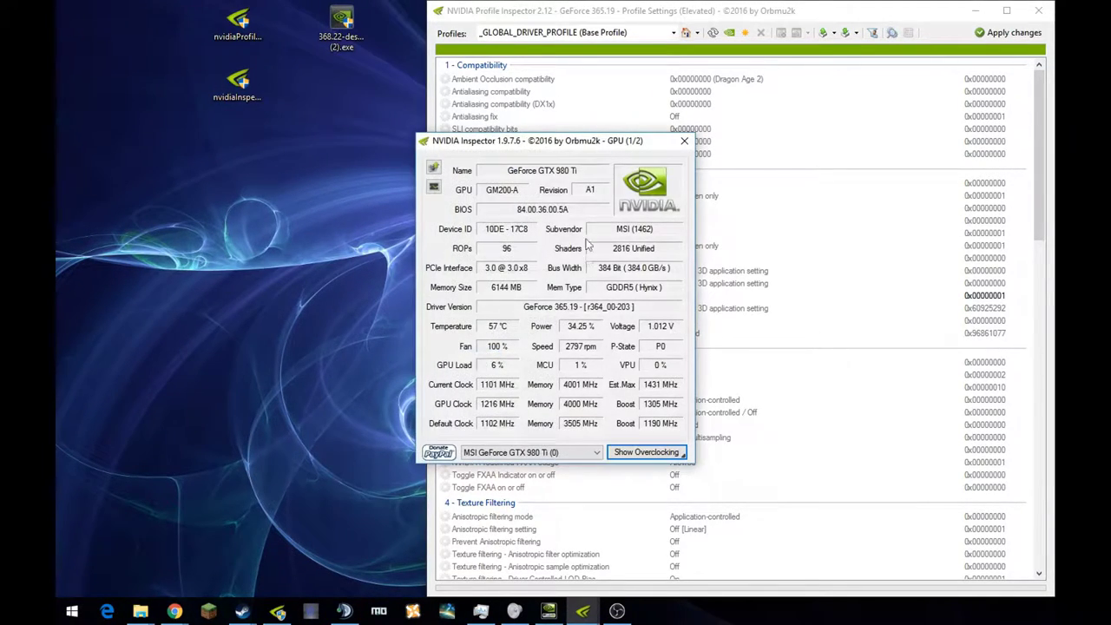
left_click_drag(562, 136, 578, 24)
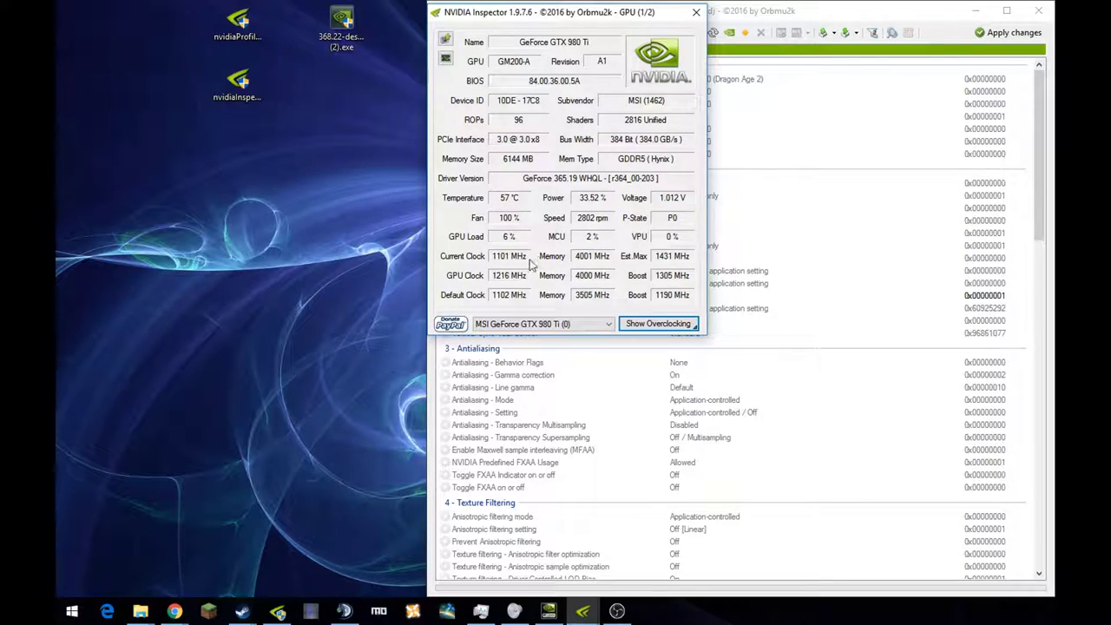
left_click_drag(588, 19, 523, 86)
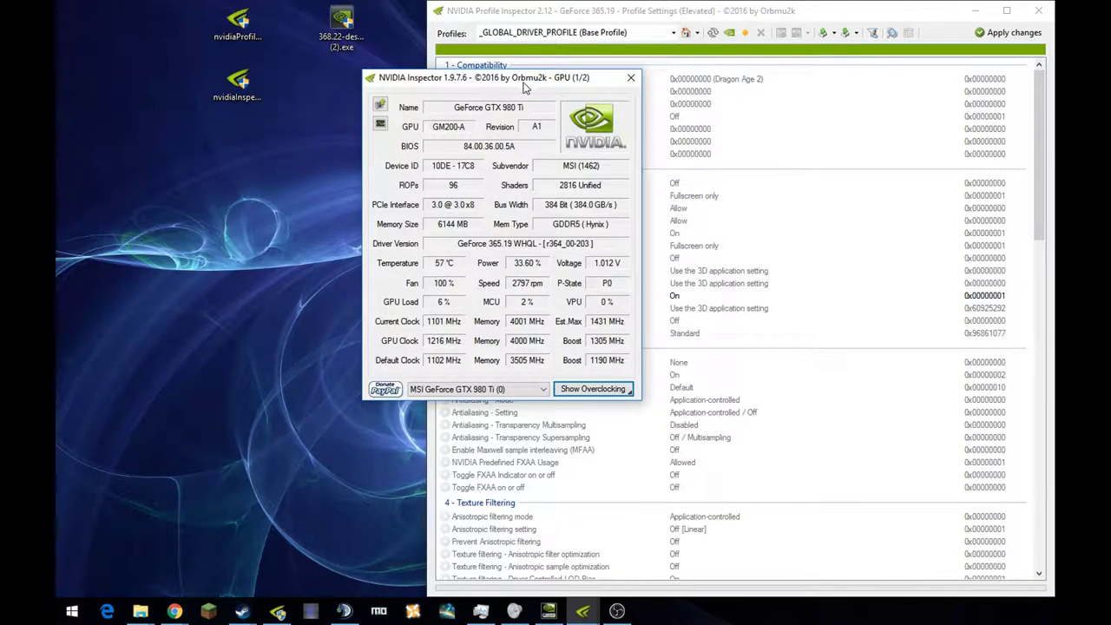
Step: Switch between the two MSI GeForce GTX 980 Ti cards to compare their details, ending on card (1)
left_click(512, 390)
left_click(501, 411)
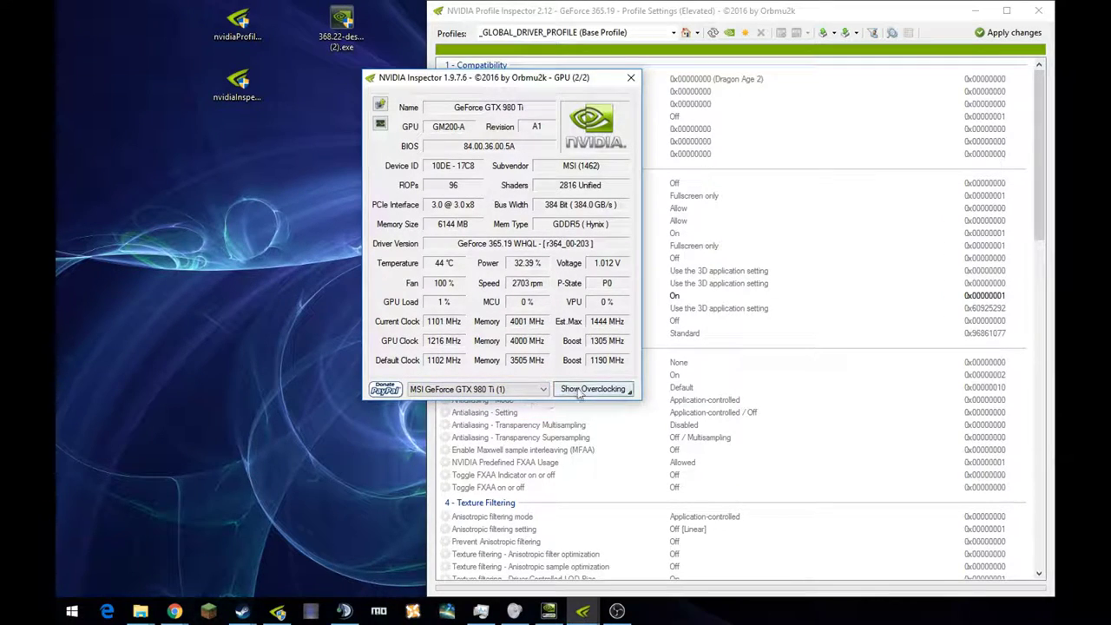
left_click(524, 393)
left_click(521, 405)
left_click(529, 390)
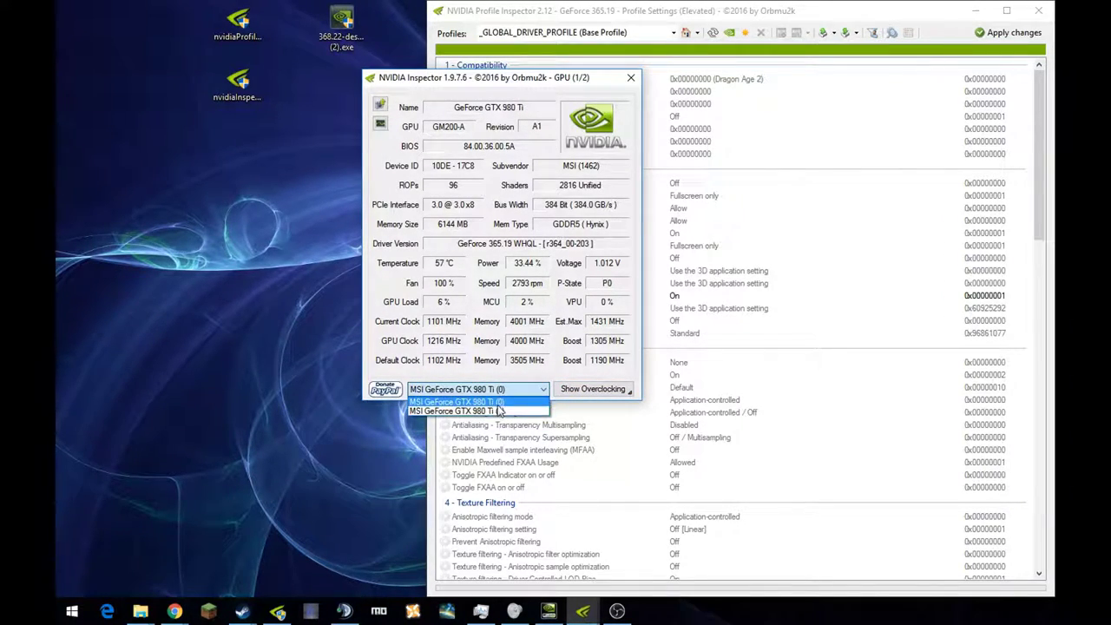
left_click(547, 390)
Step: Show the overclocking options for card (1), accept the risk warning, and move the expanded window clear of the profile settings
left_click(593, 388)
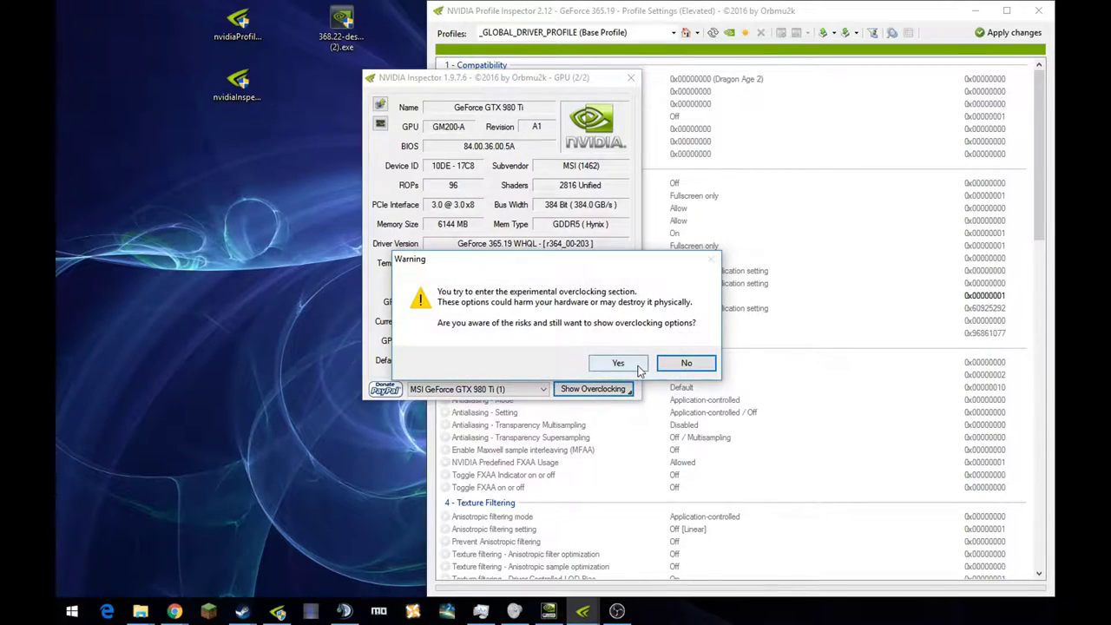
left_click(632, 370)
left_click_drag(603, 83, 395, 232)
left_click_drag(526, 226, 431, 269)
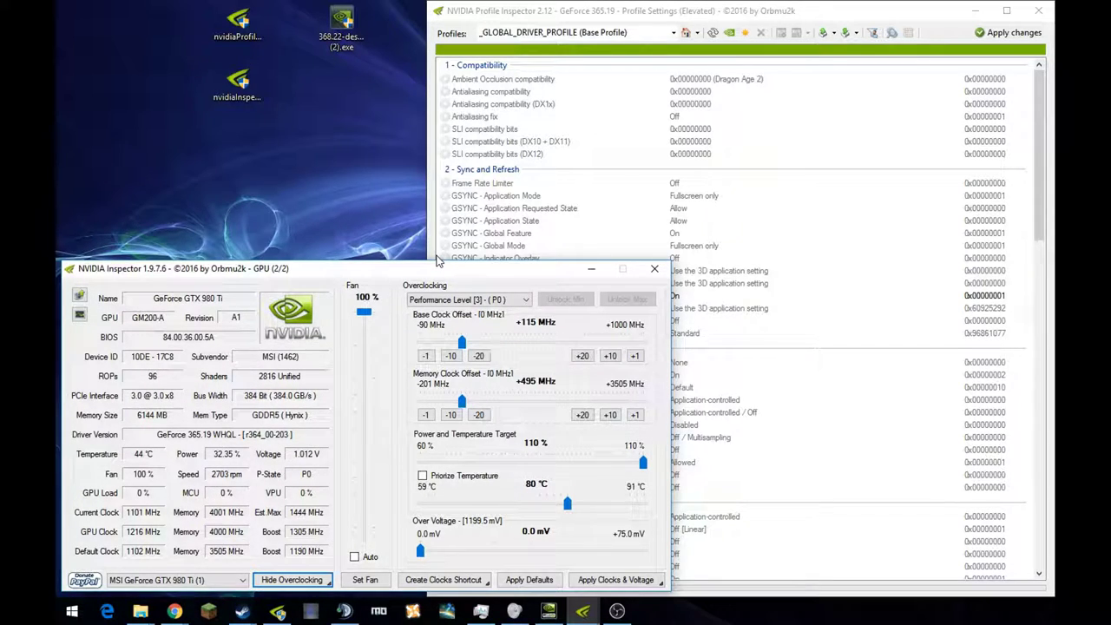
Step: Check the available overclocking performance levels and close NVIDIA Inspector
left_click(513, 302)
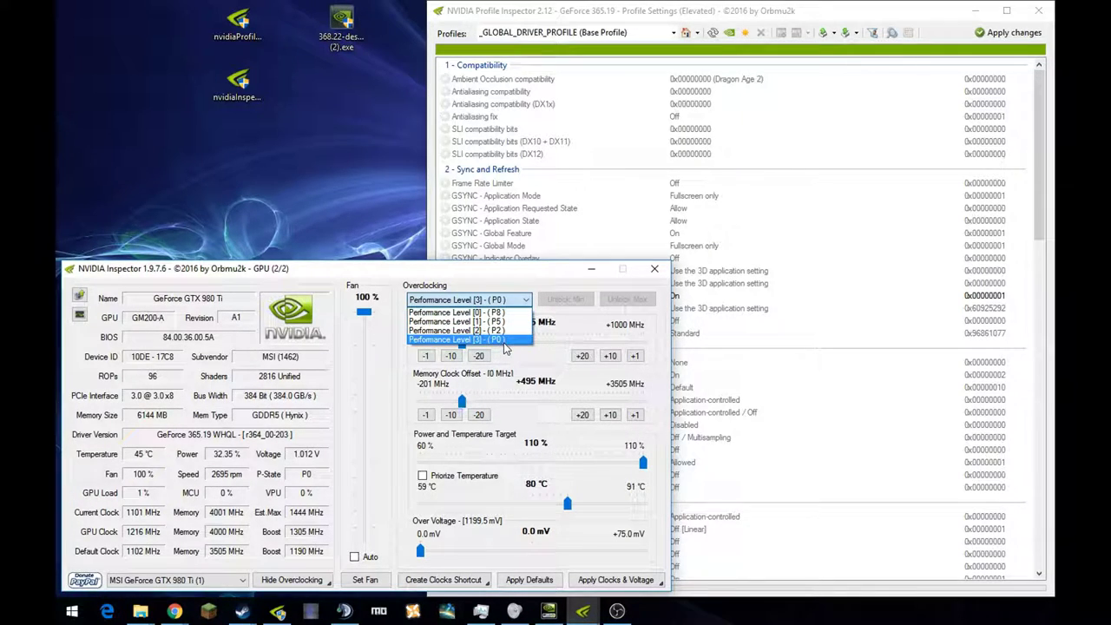
left_click(511, 300)
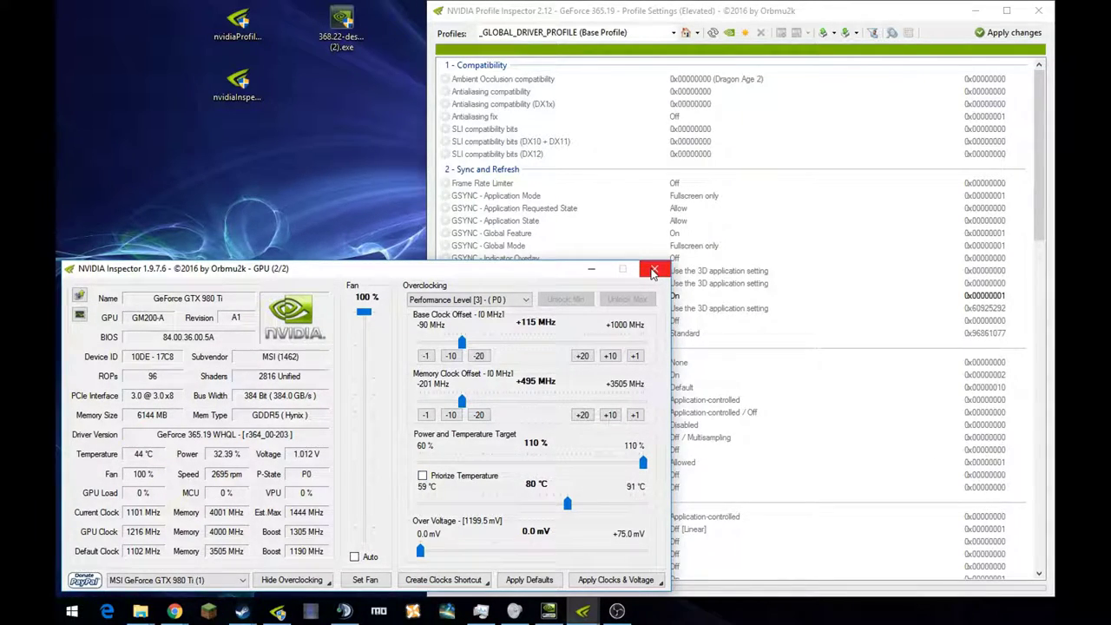
left_click(654, 271)
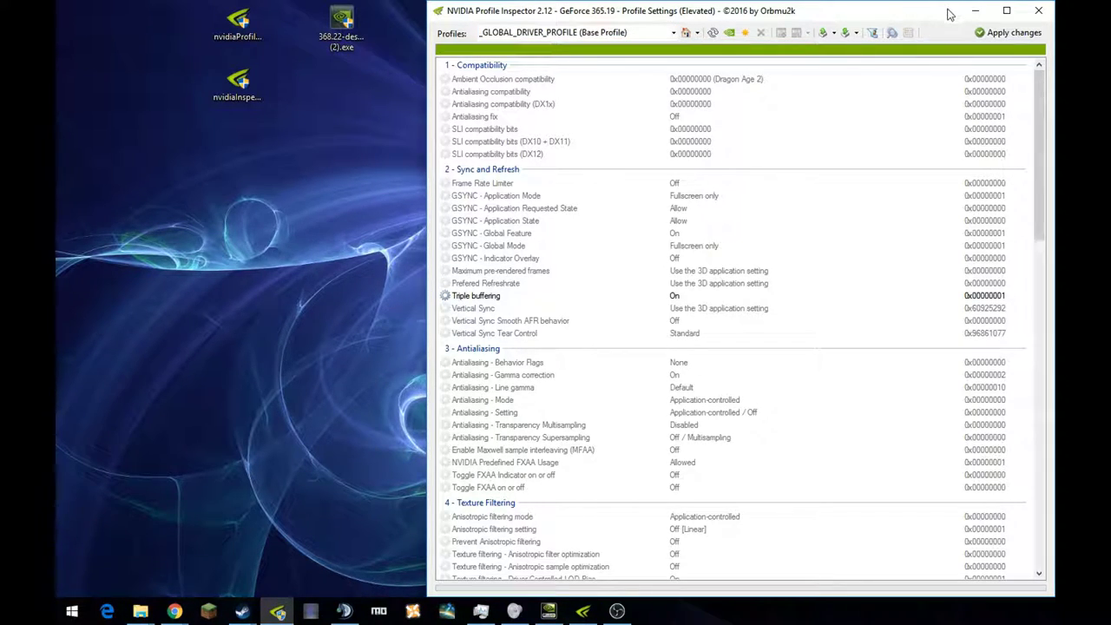
Step: Maximize NVIDIA Profile Inspector, look over the global driver profile's settings, and select SLI compatibility bits
left_click_drag(952, 13, 789, 3)
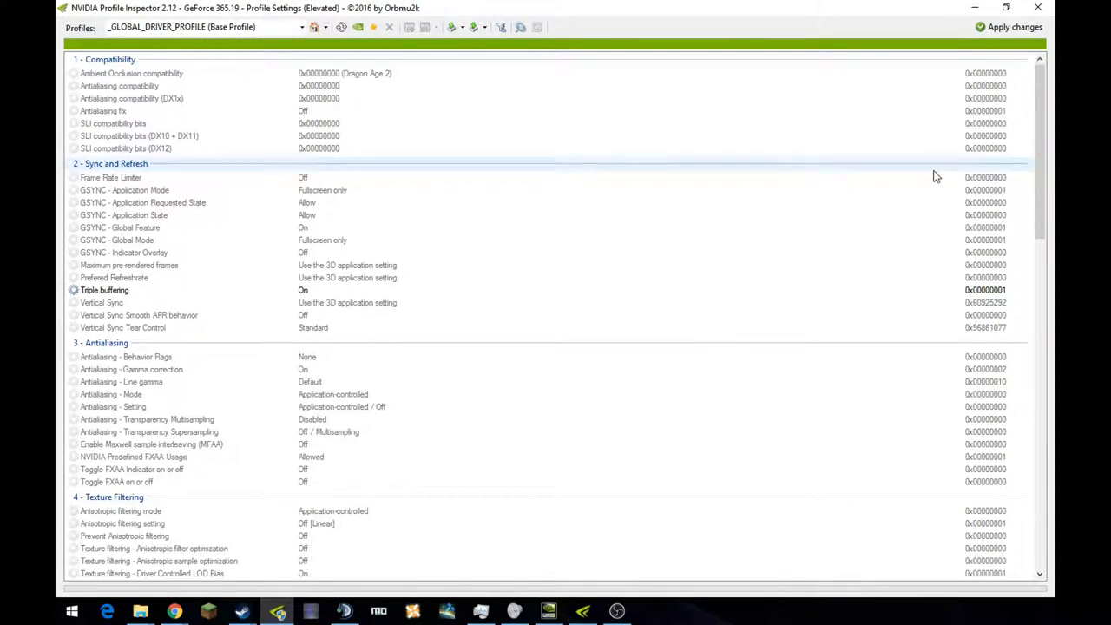
left_click_drag(1042, 134, 1037, 174)
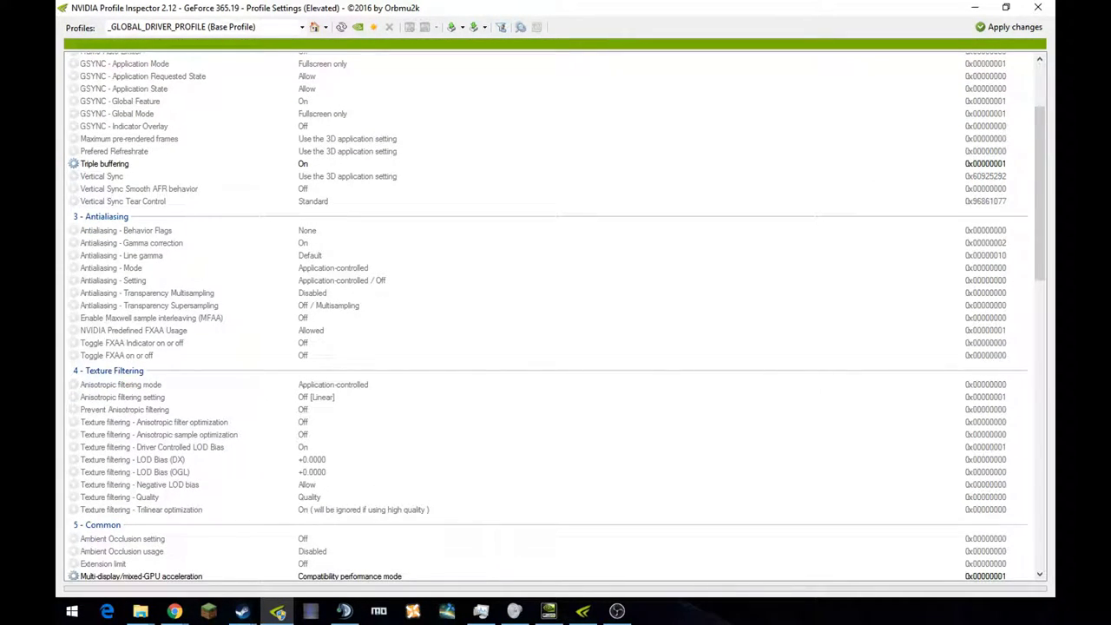
left_click(616, 611)
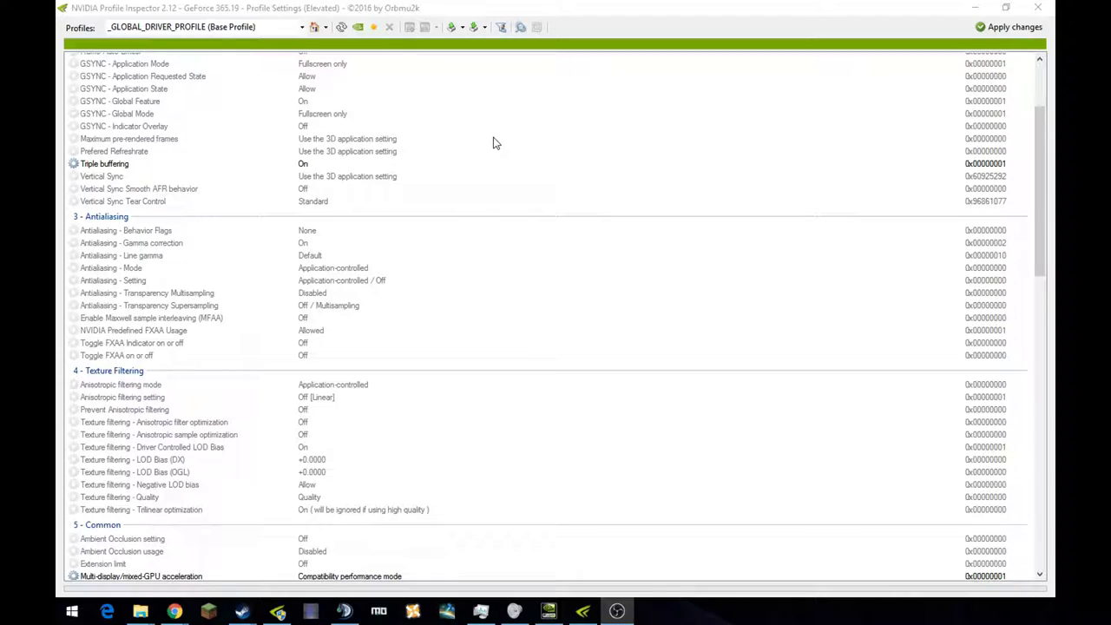
left_click_drag(1041, 149, 1023, 113)
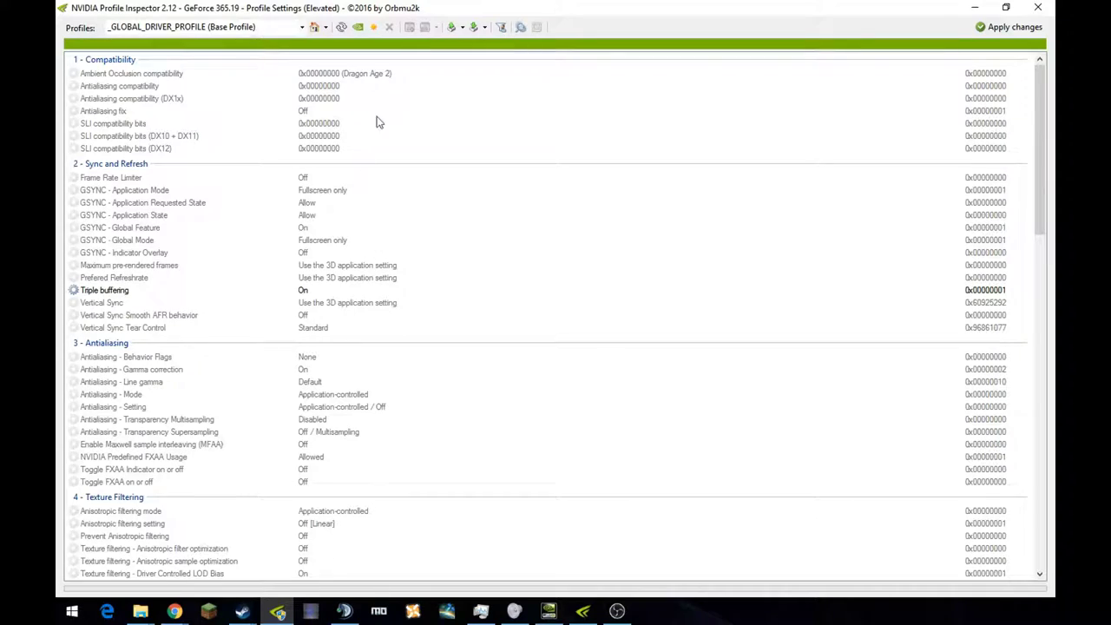
left_click(188, 124)
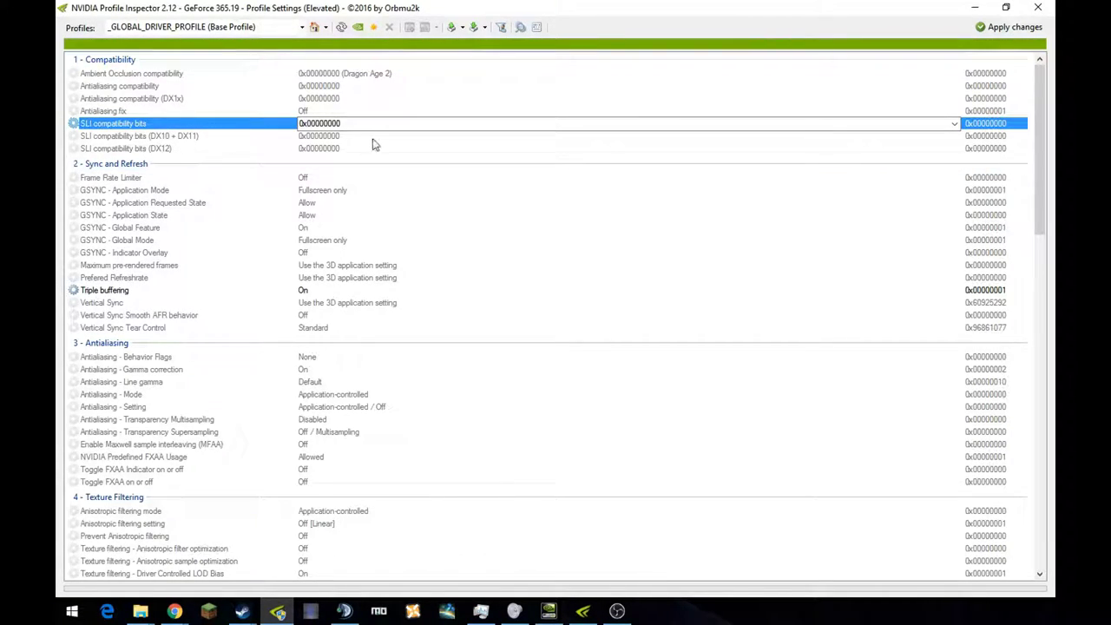
Step: Search the profiles for "arma" and load the ArmA 3 profile
left_click(302, 27)
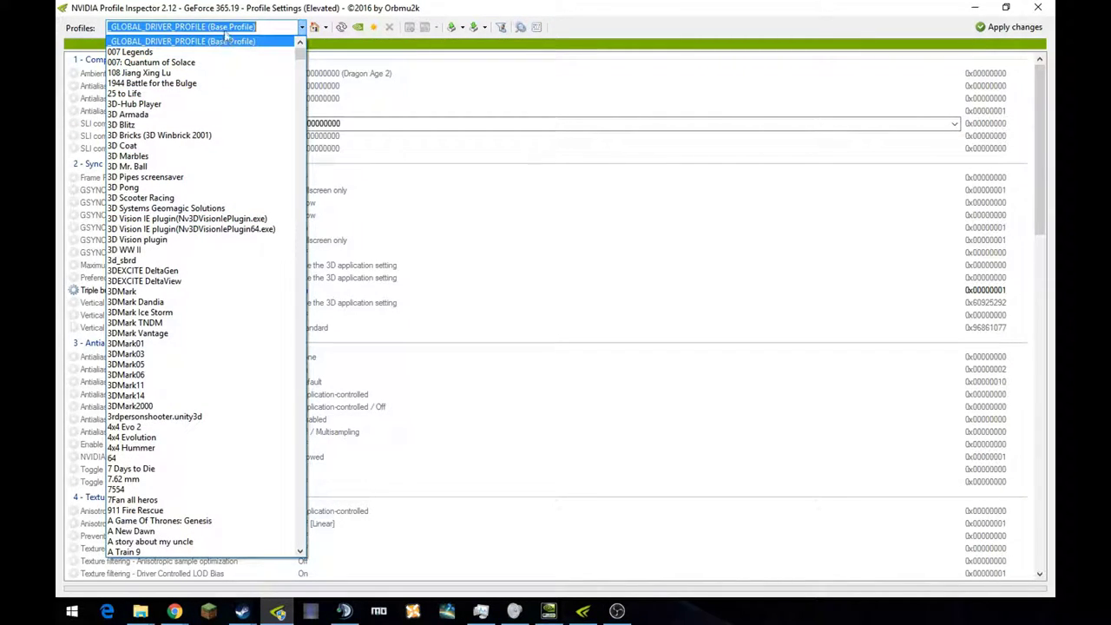
type("ar")
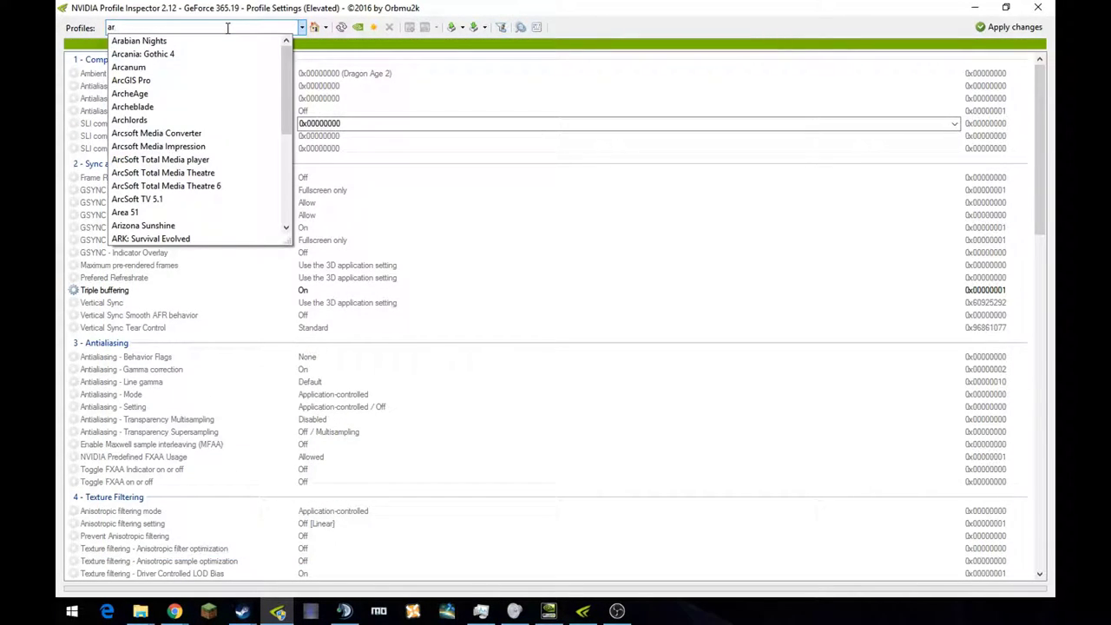
type("ma")
key("Down")
key("Down")
key("Down")
key("Down")
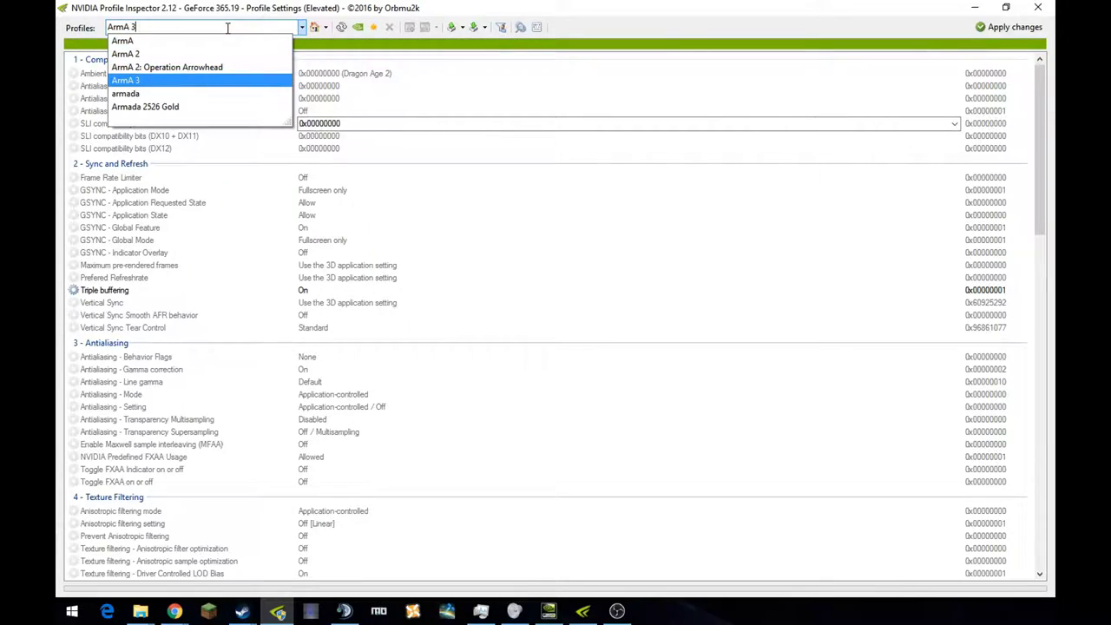
key("Return")
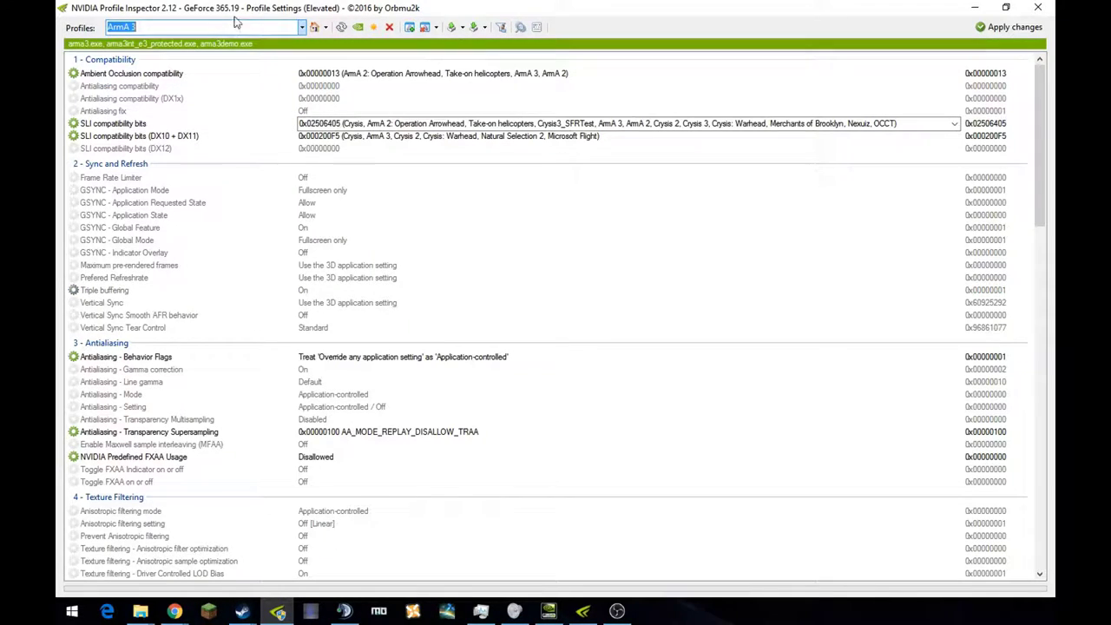
left_click(175, 26)
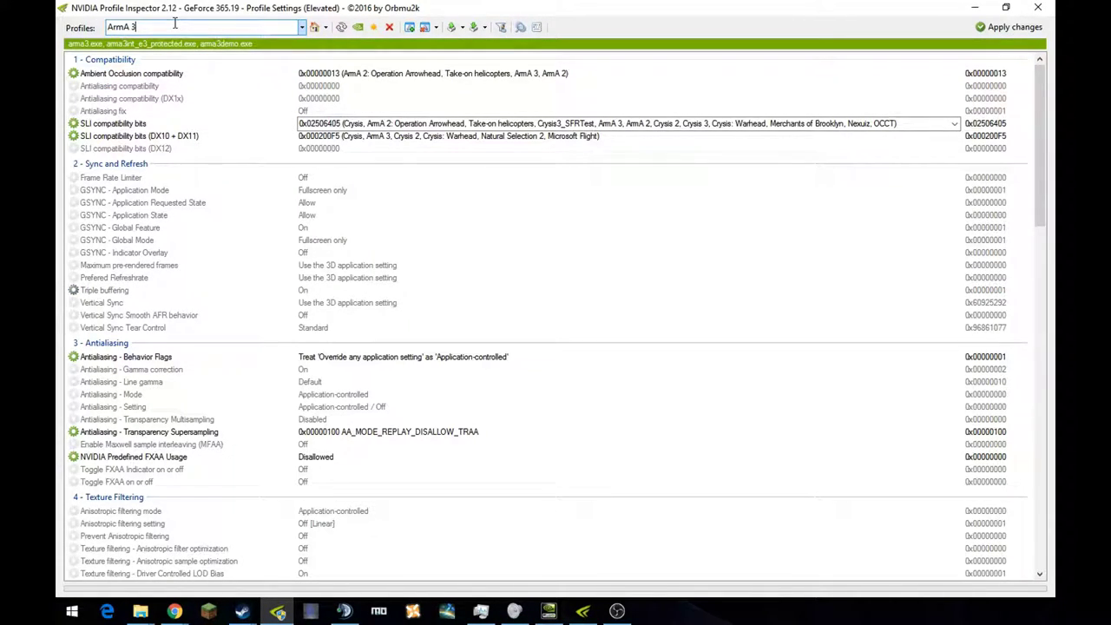
Step: Examine the ArmA 3 profile's SLI compatibility bits entries, including the DX10 + DX11 and DX12 ones
left_click(261, 123)
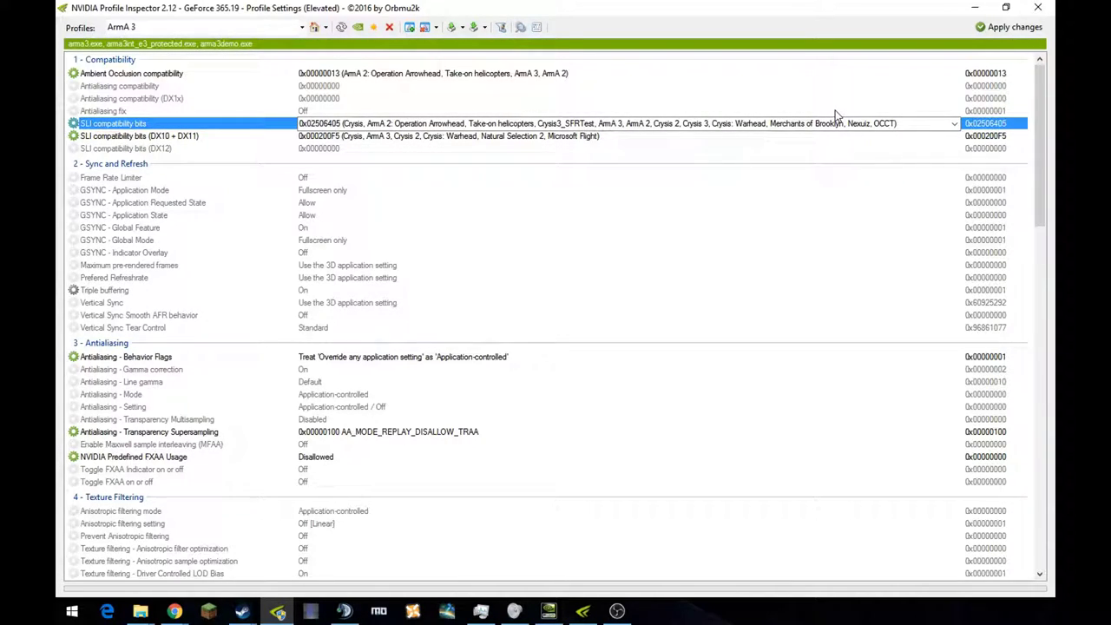
left_click(310, 136)
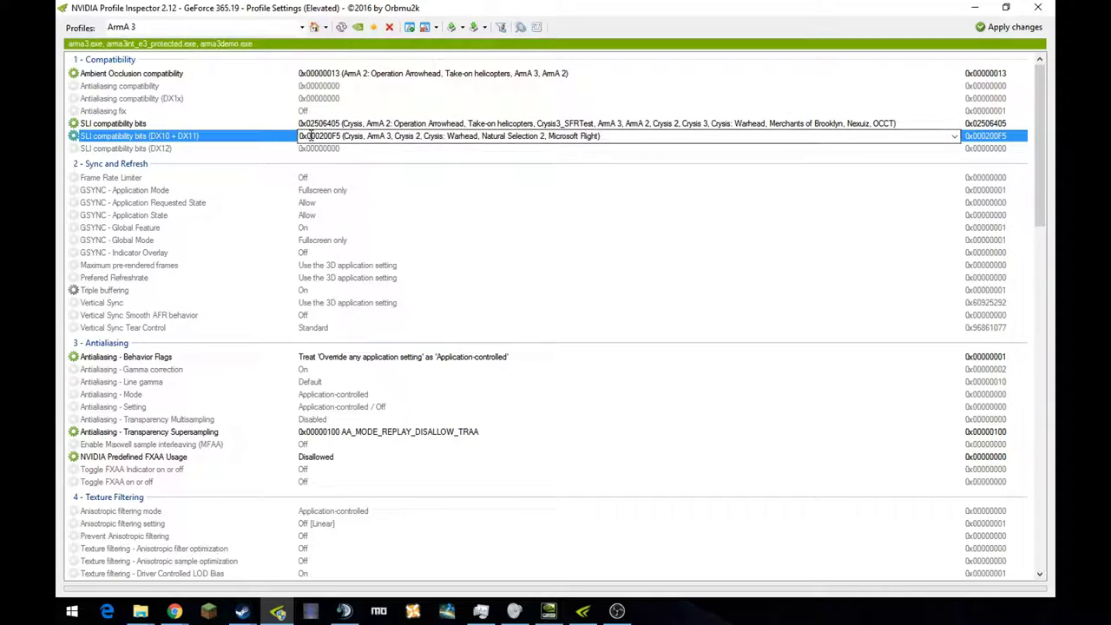
left_click(184, 126)
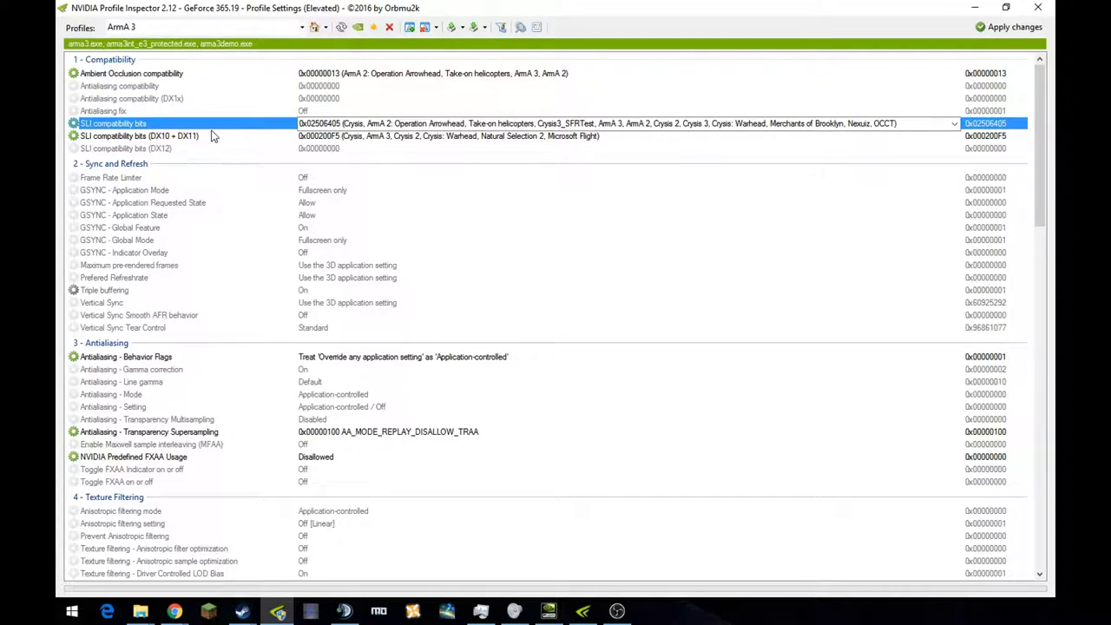
left_click(208, 136)
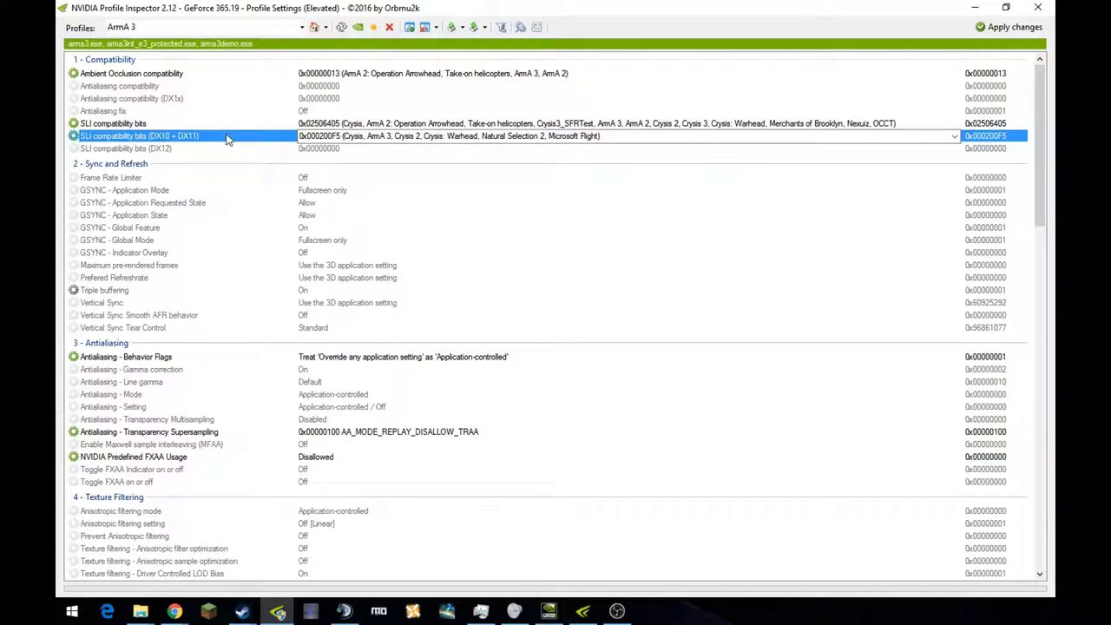
left_click(221, 152)
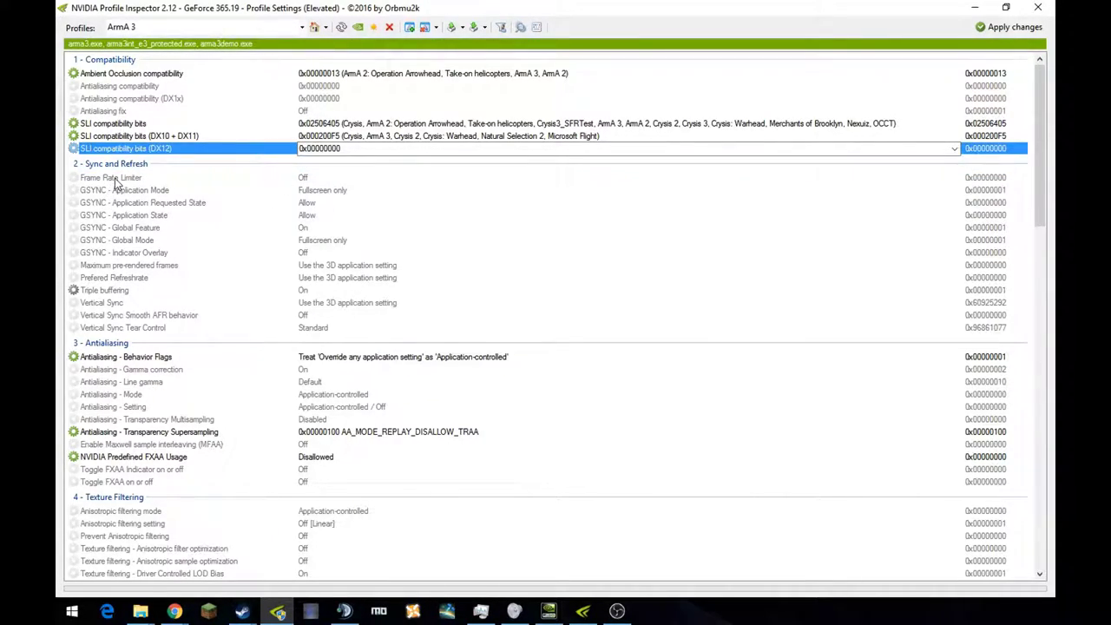
Step: Open the Frame Rate Limiter value for editing in the Sync and Refresh section
left_click(377, 180)
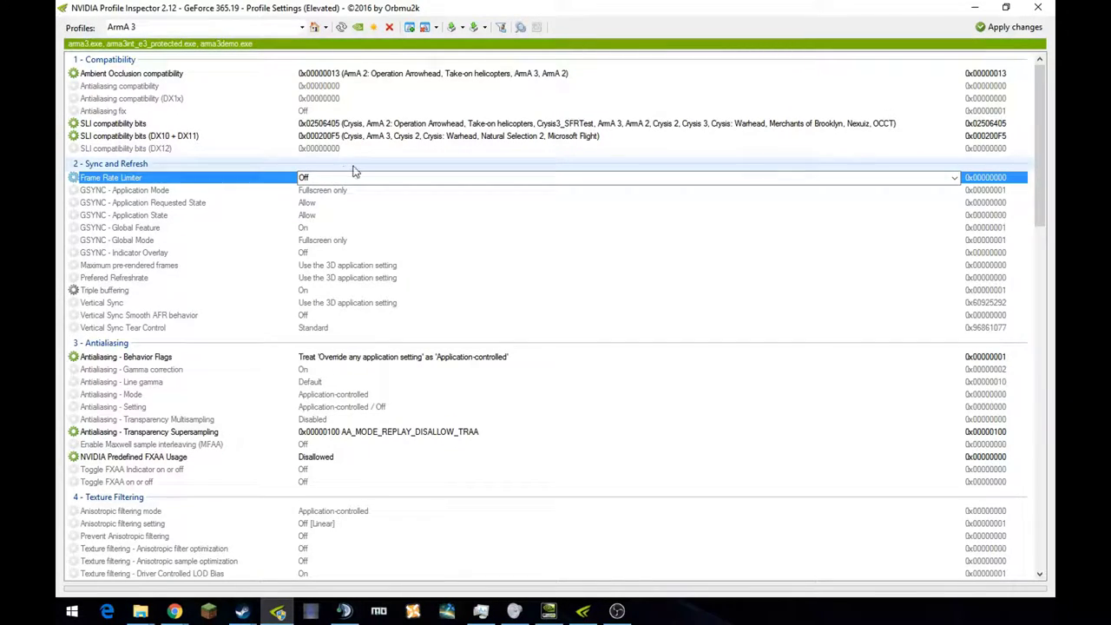
left_click(348, 179)
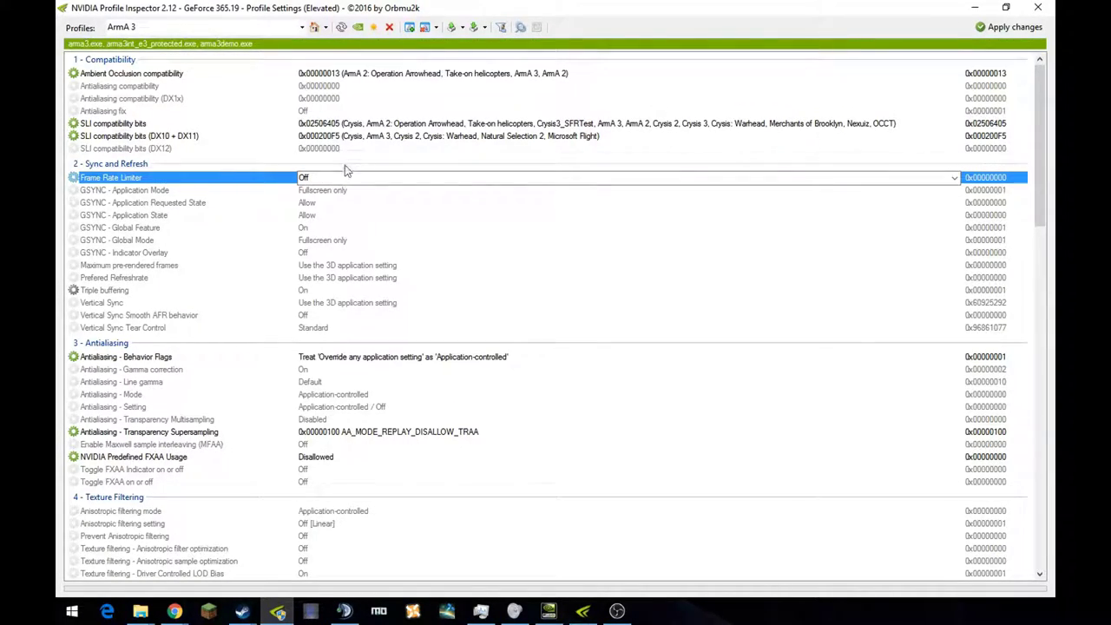
left_click(347, 177)
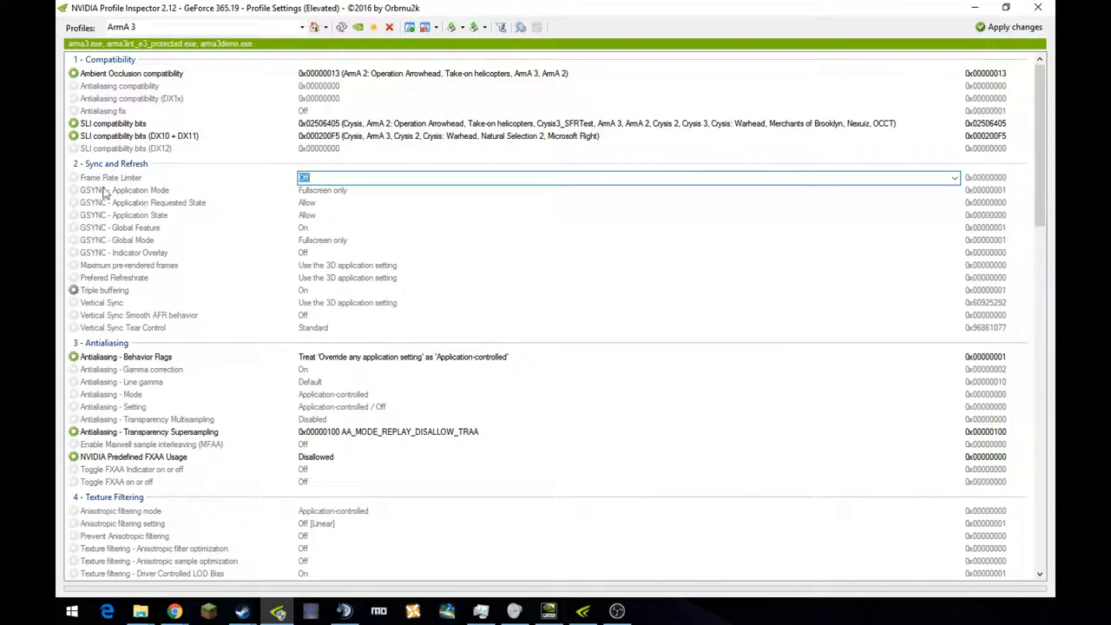
Step: Set the Frame Rate Limiter to 29.5 fps and look through the higher frame rate values
left_click(953, 178)
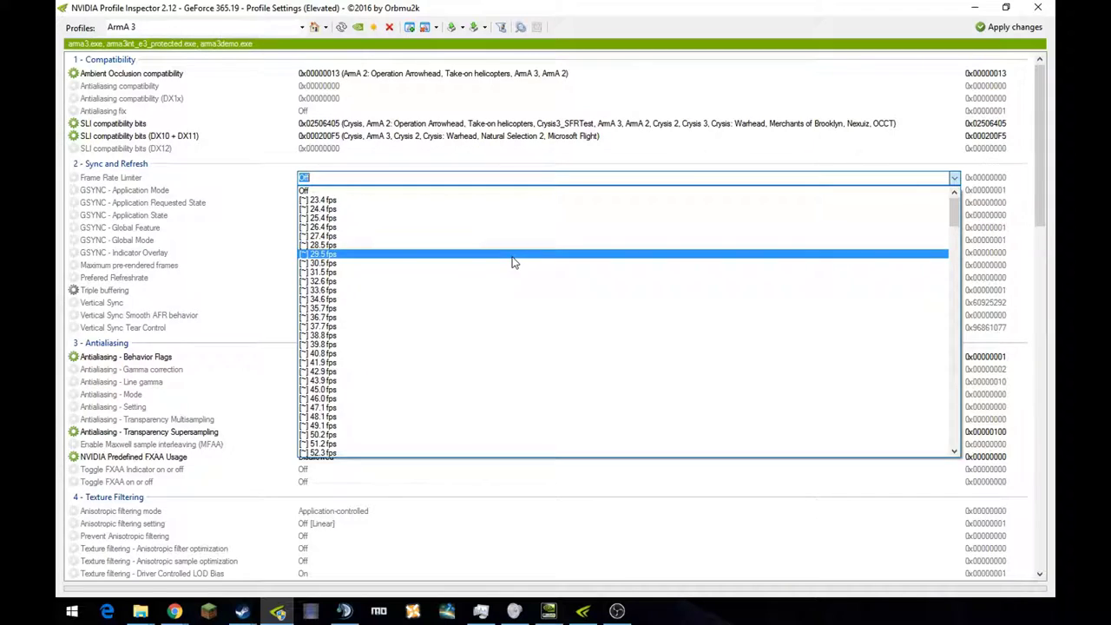
left_click(515, 255)
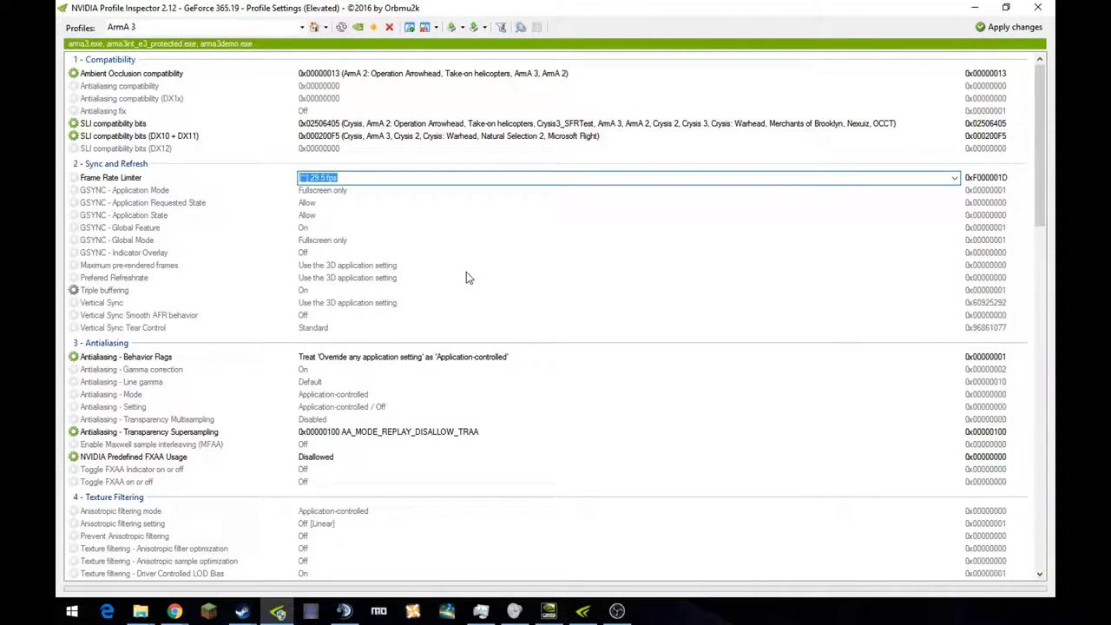
left_click(956, 178)
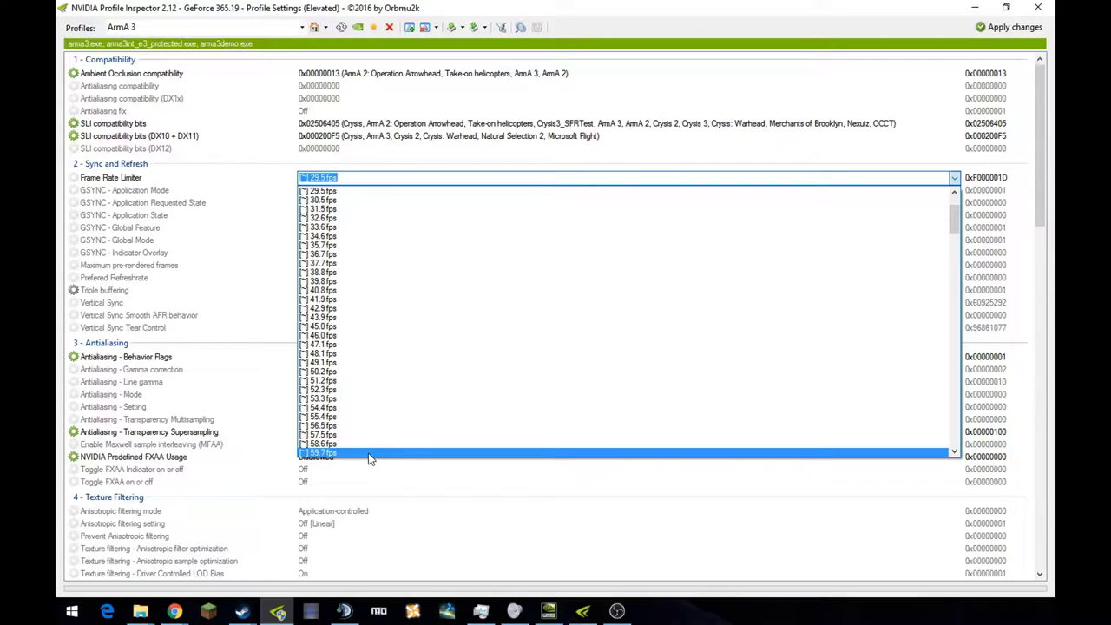
scroll(369, 452, "down", 1)
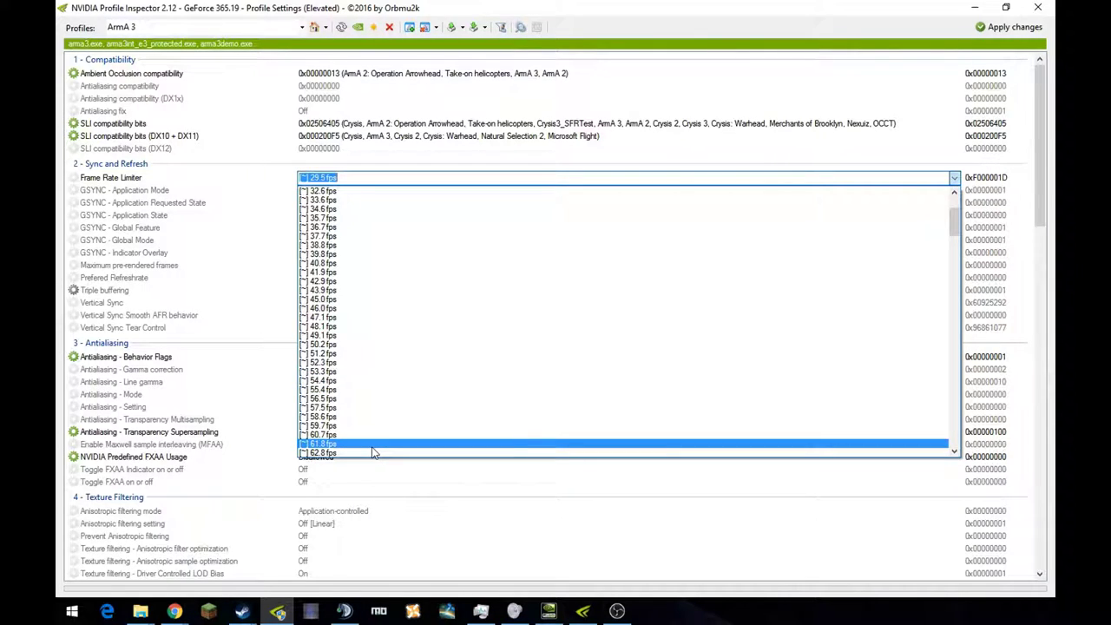
left_click(953, 178)
Step: Set the Frame Rate Limiter back to Off
left_click(954, 178)
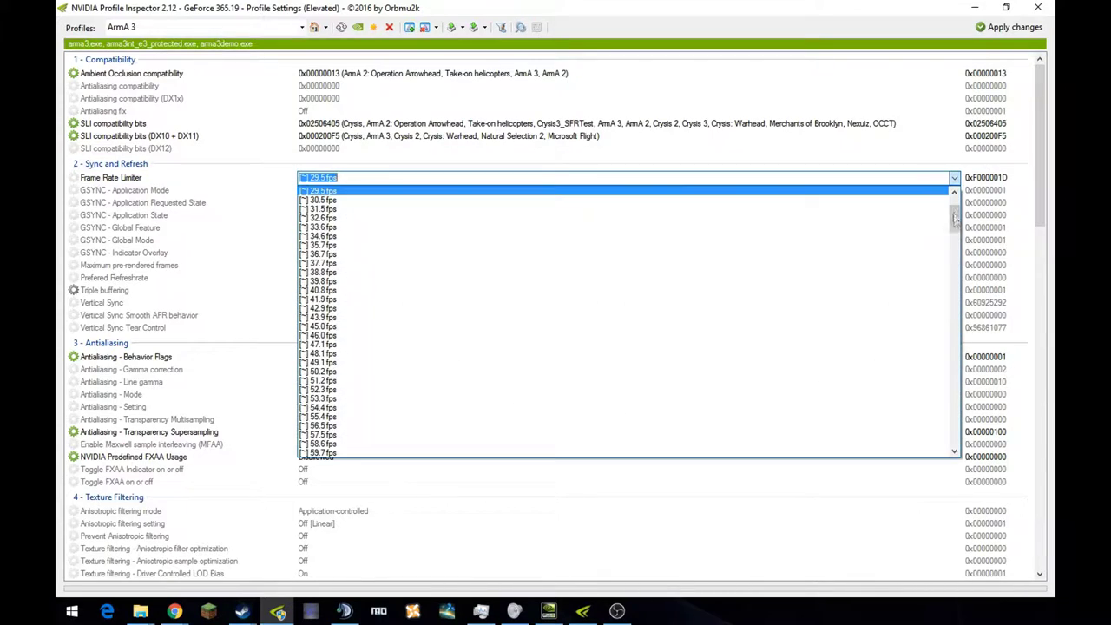
scroll(862, 216, "up", 5)
left_click(804, 191)
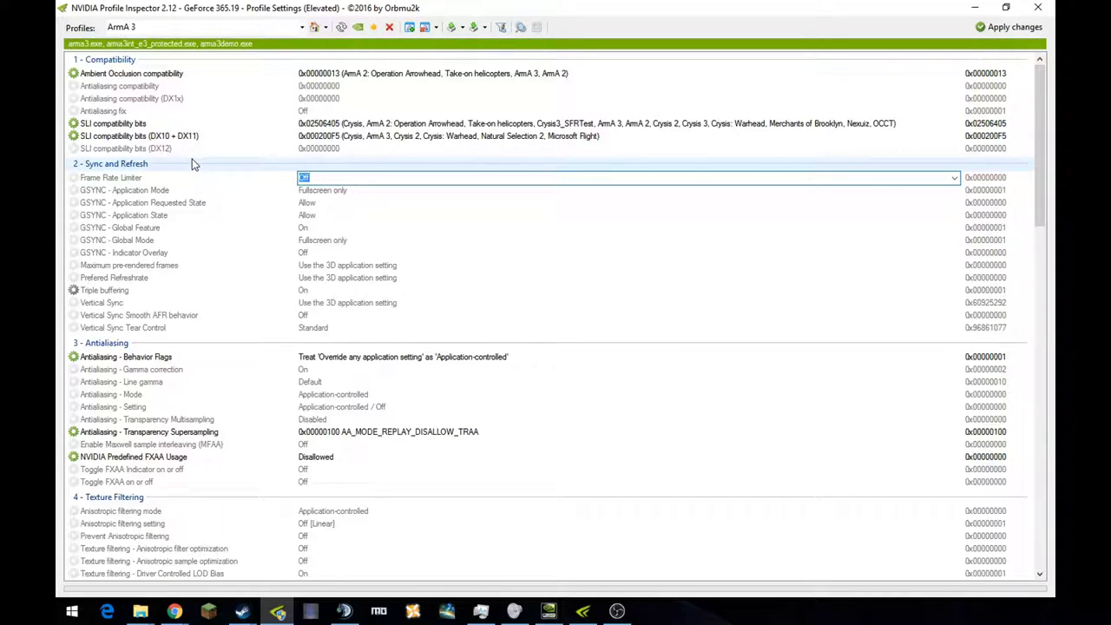
Step: Examine the GSYNC entries and the Maximum pre-rendered frames setting in the Sync and Refresh section
left_click(195, 191)
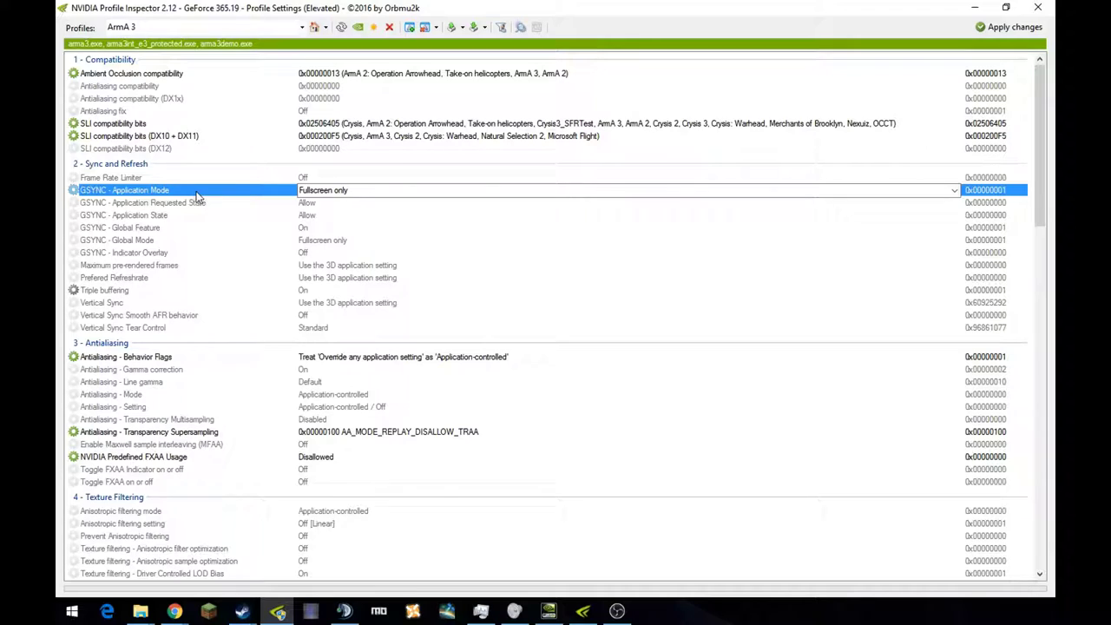
left_click(180, 265)
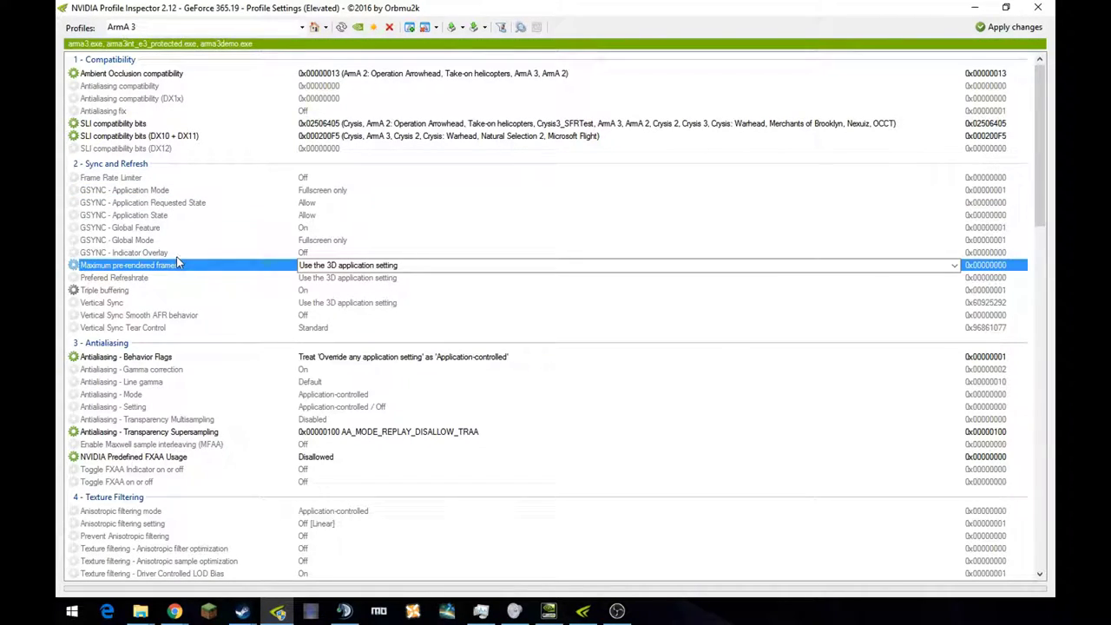
left_click(180, 252)
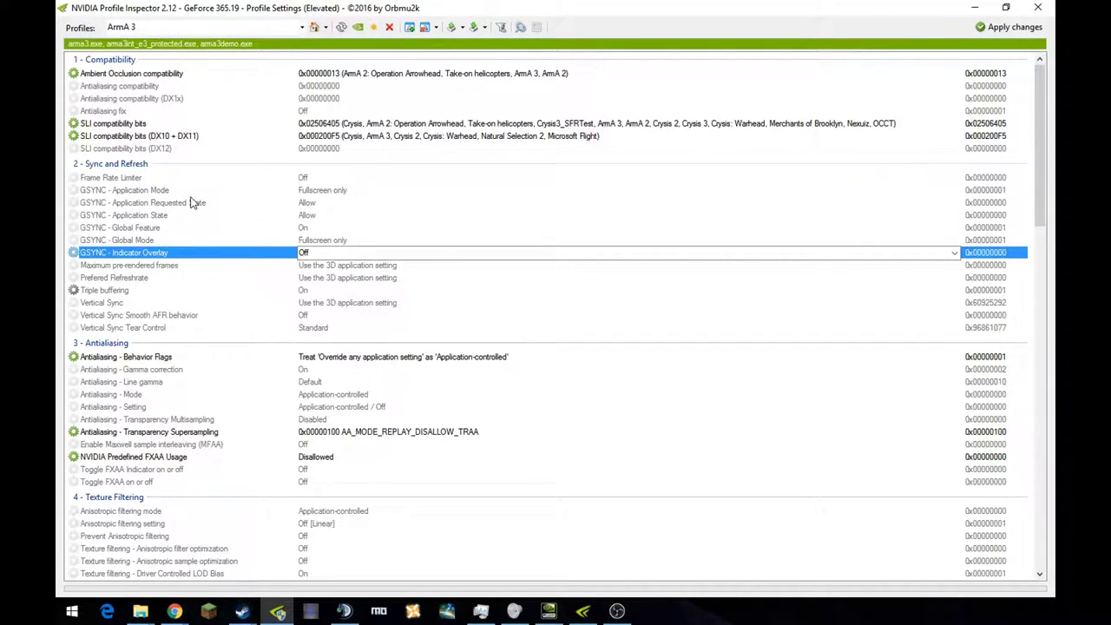
left_click(189, 203)
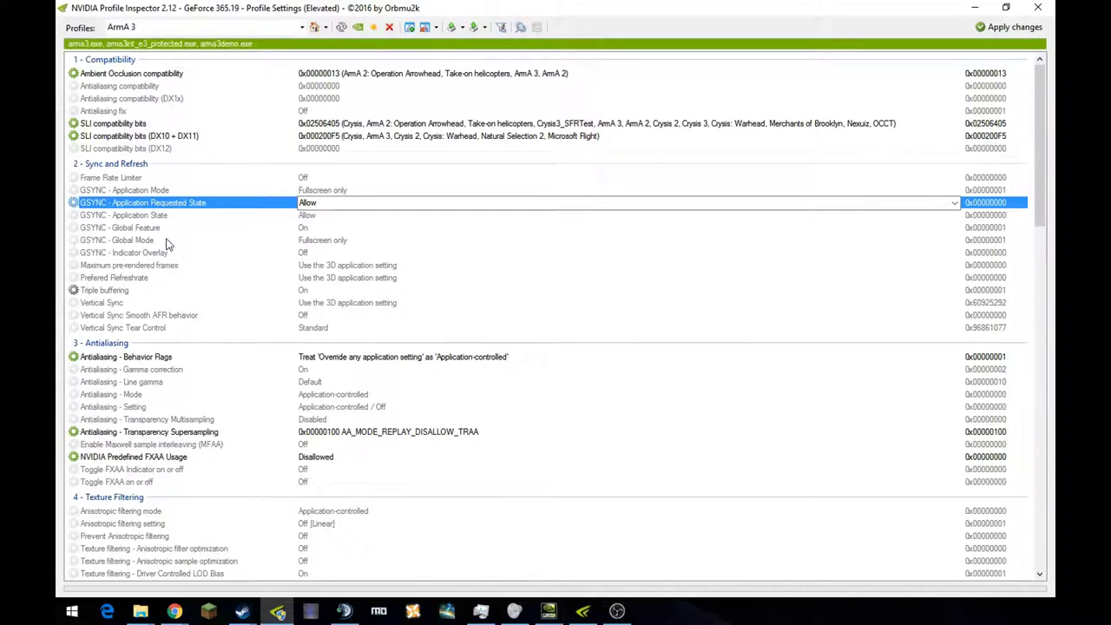
left_click(183, 240)
left_click(188, 255)
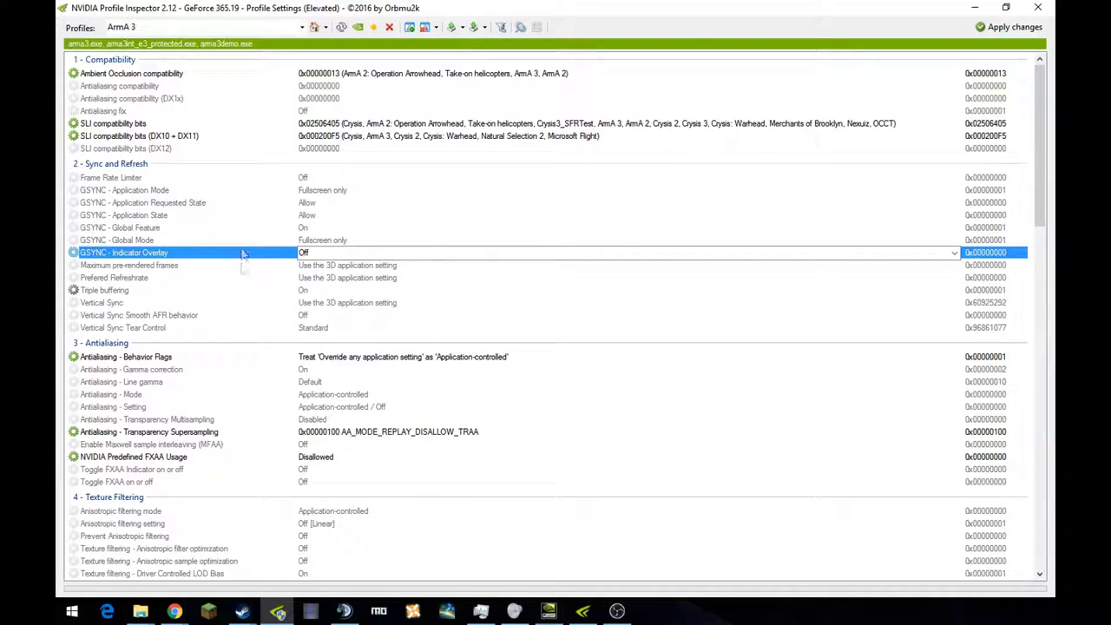
left_click(206, 267)
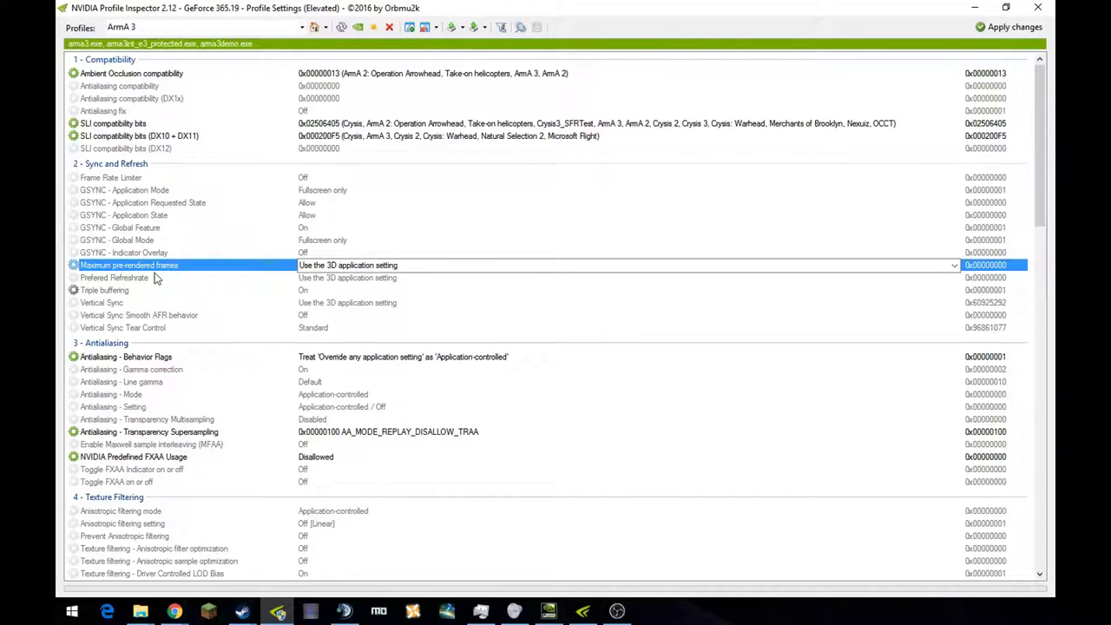
Step: Review the Prefered Refreshrate options, choose Use the 3D application setting, and return to Maximum pre-rendered frames
left_click(156, 278)
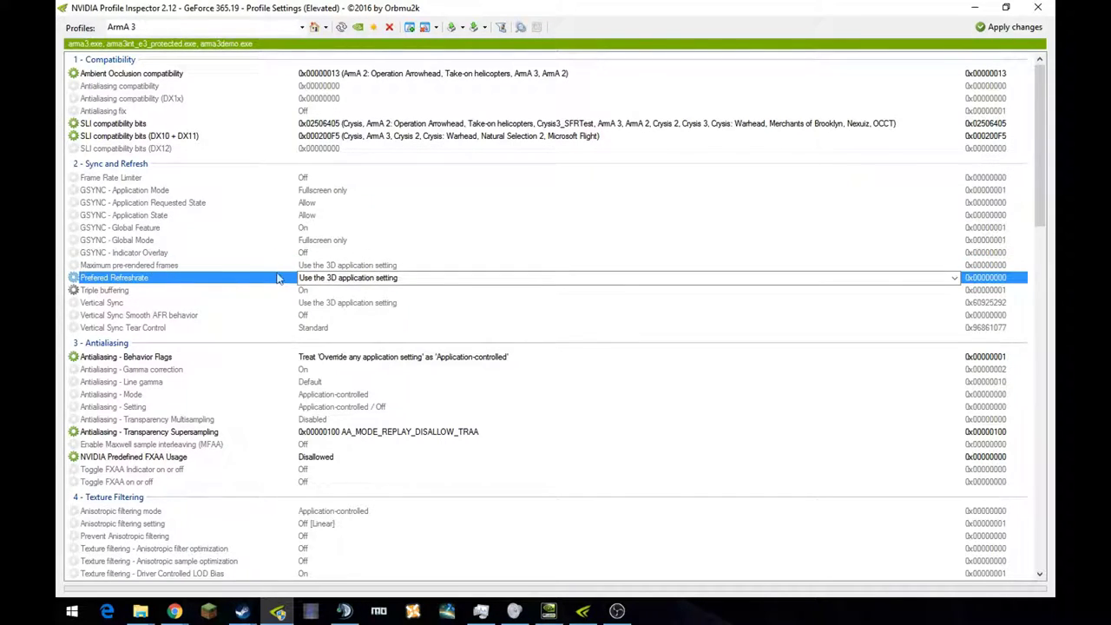
left_click(954, 278)
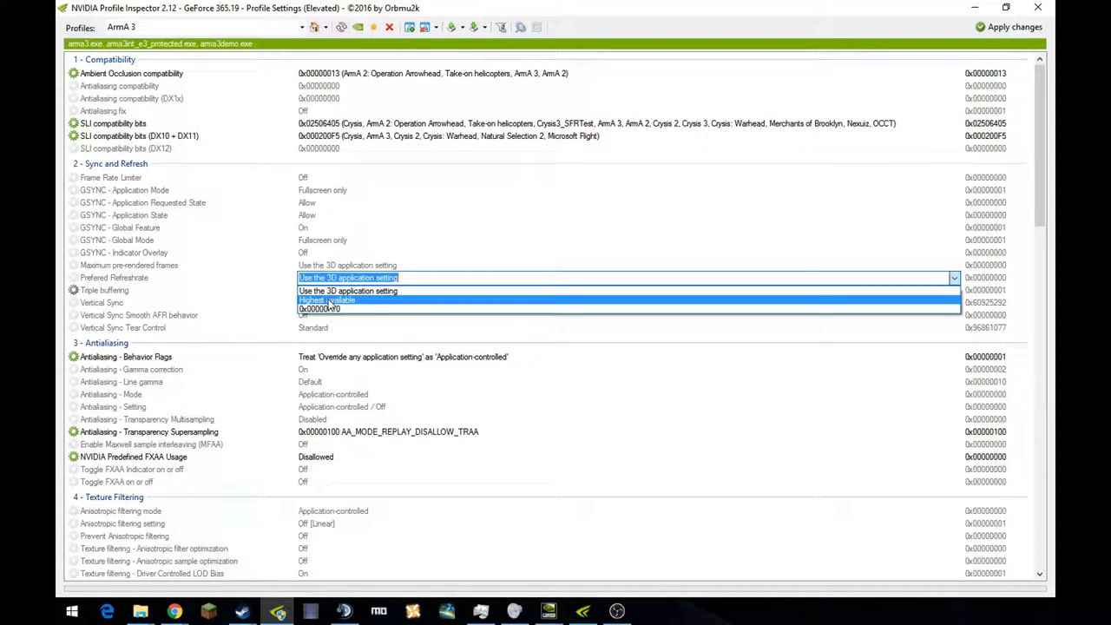
left_click(383, 293)
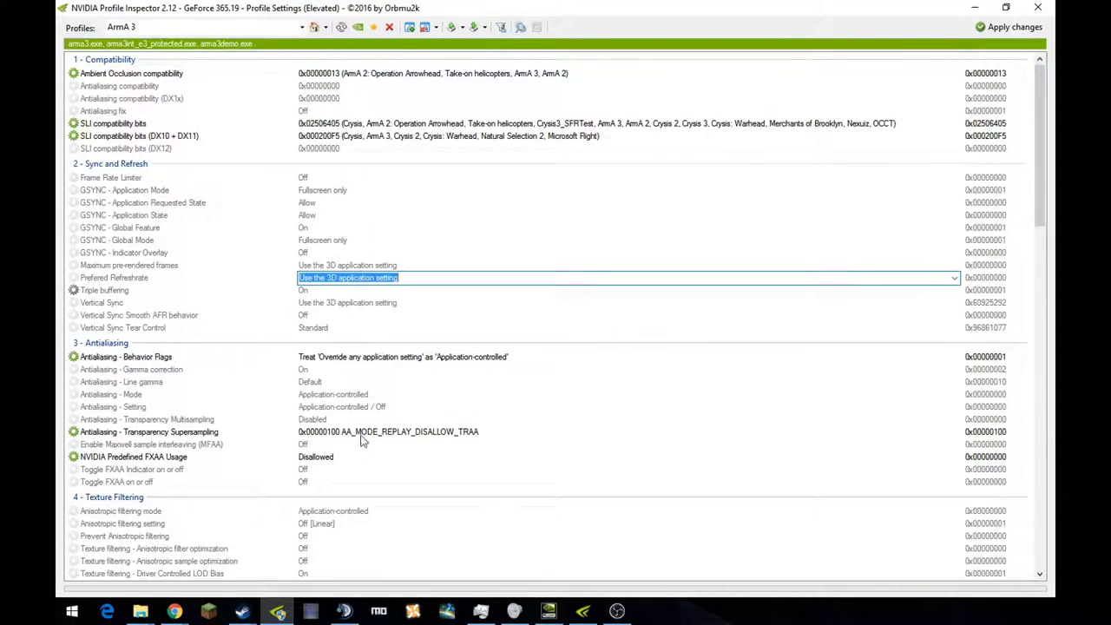
left_click(213, 265)
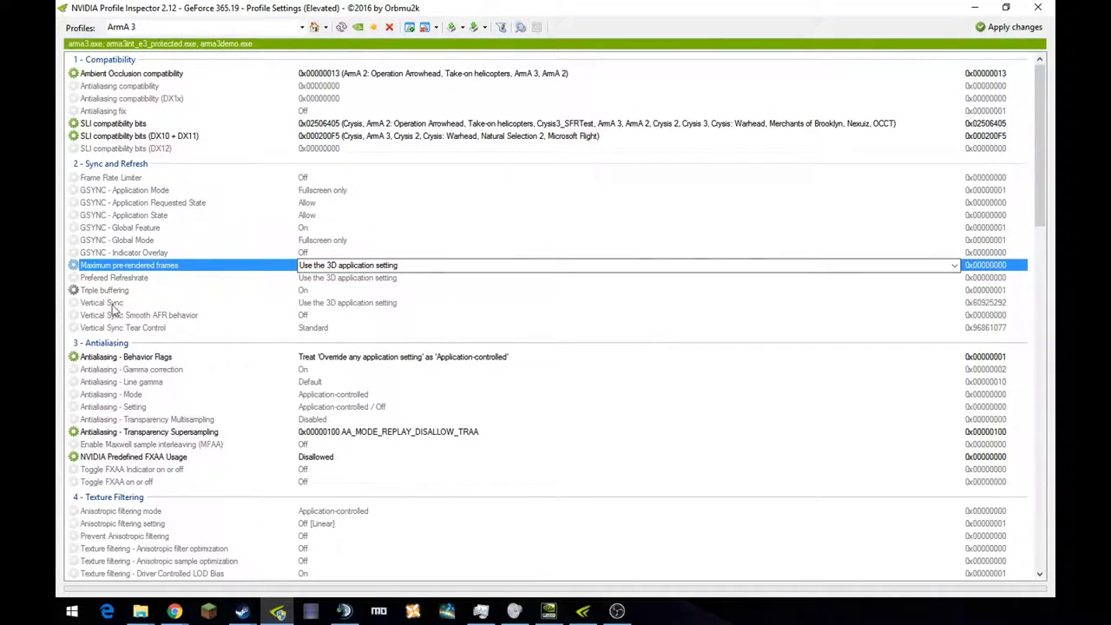
Step: Examine the Triple buffering setting and the available Vertical Sync options without changing either
left_click(134, 292)
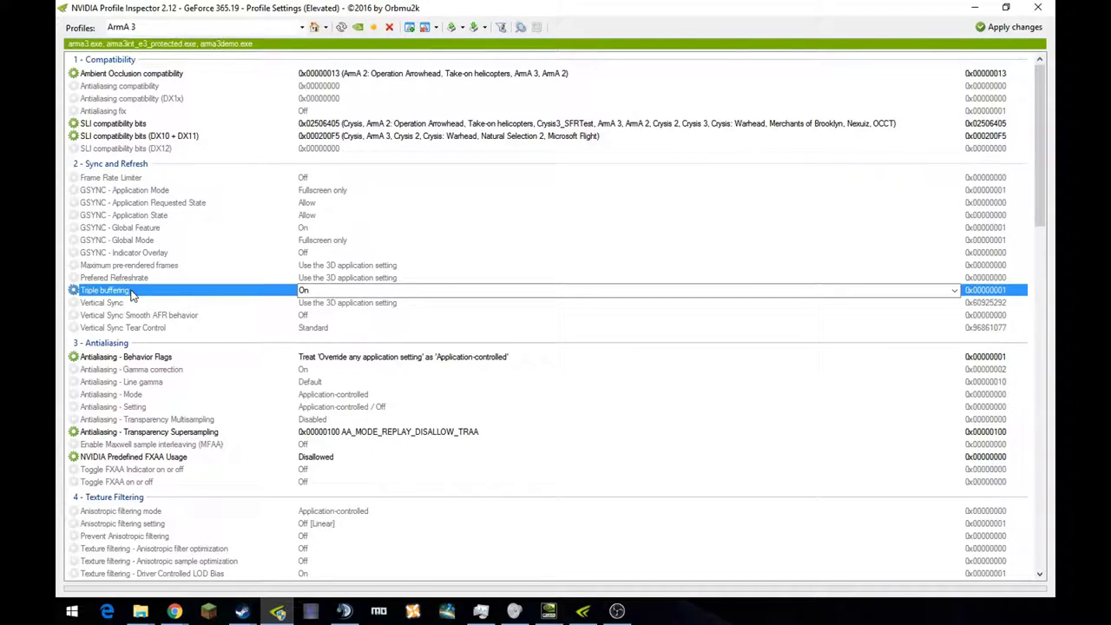
left_click(314, 291)
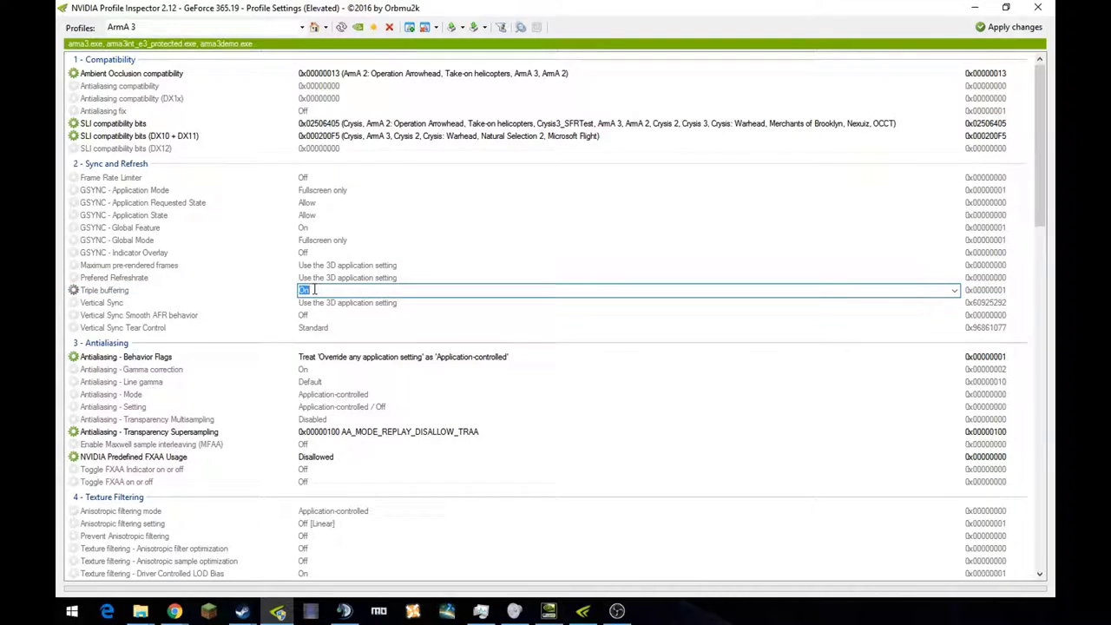
left_click(207, 295)
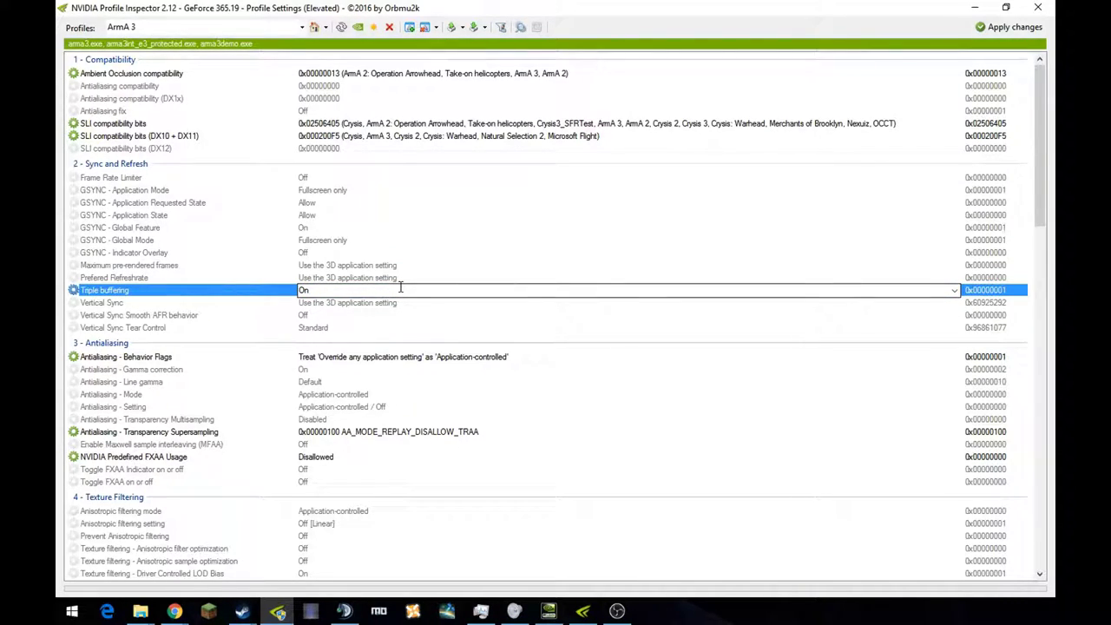
left_click(250, 302)
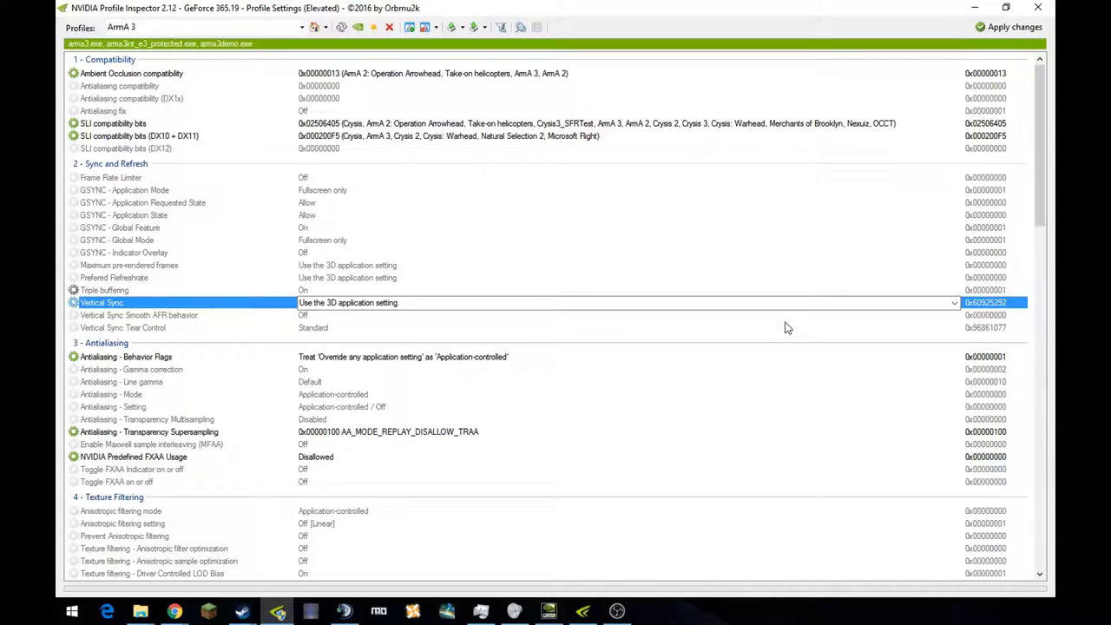
left_click(400, 302)
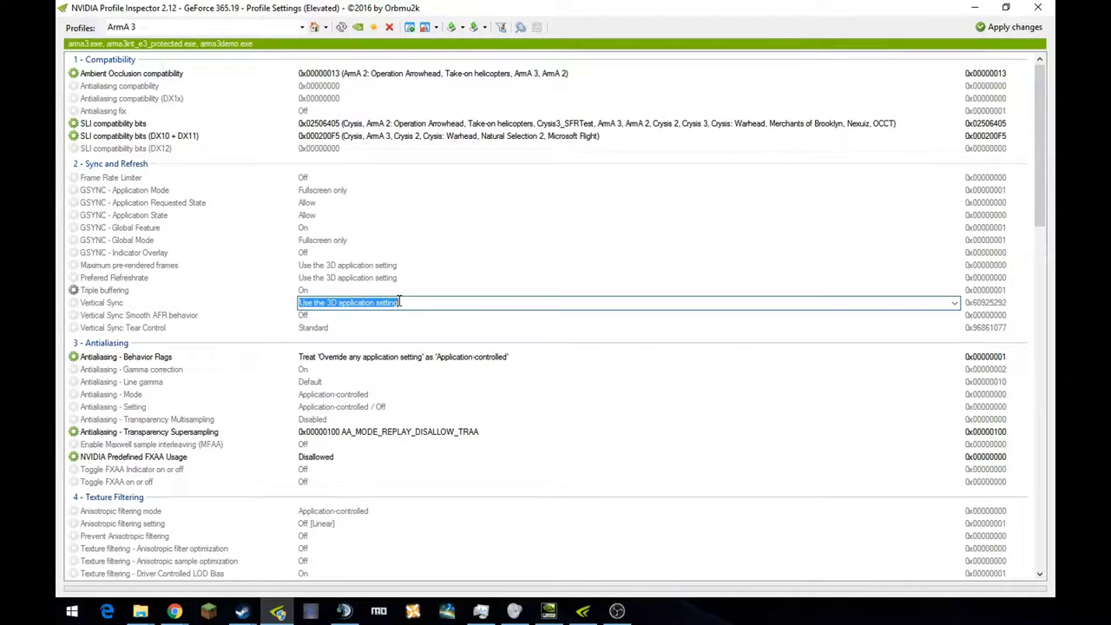
left_click(956, 305)
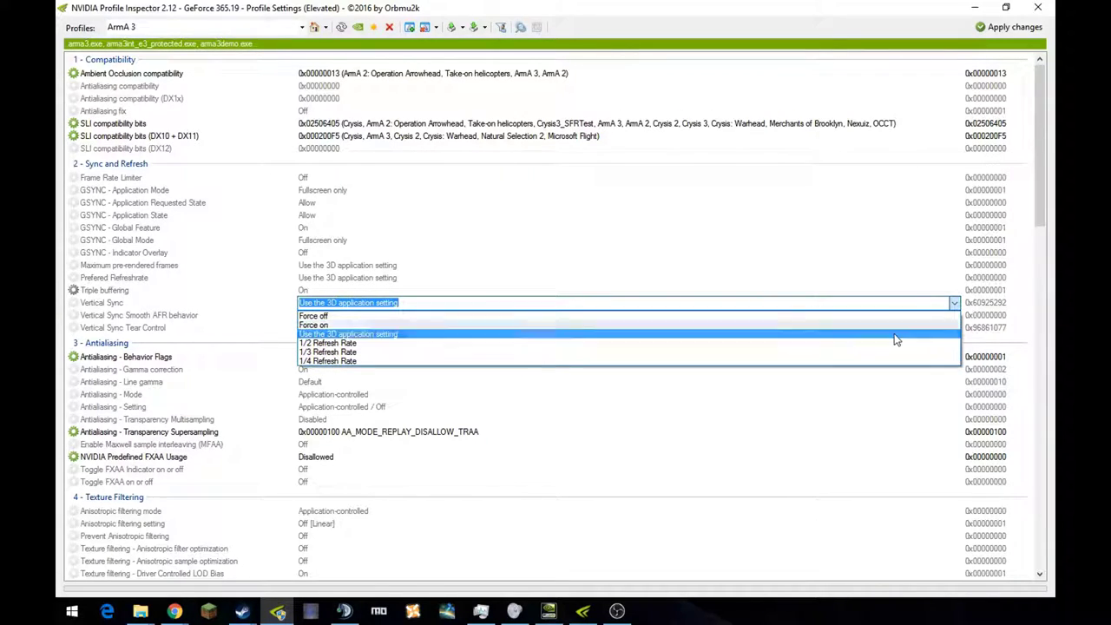
left_click(948, 305)
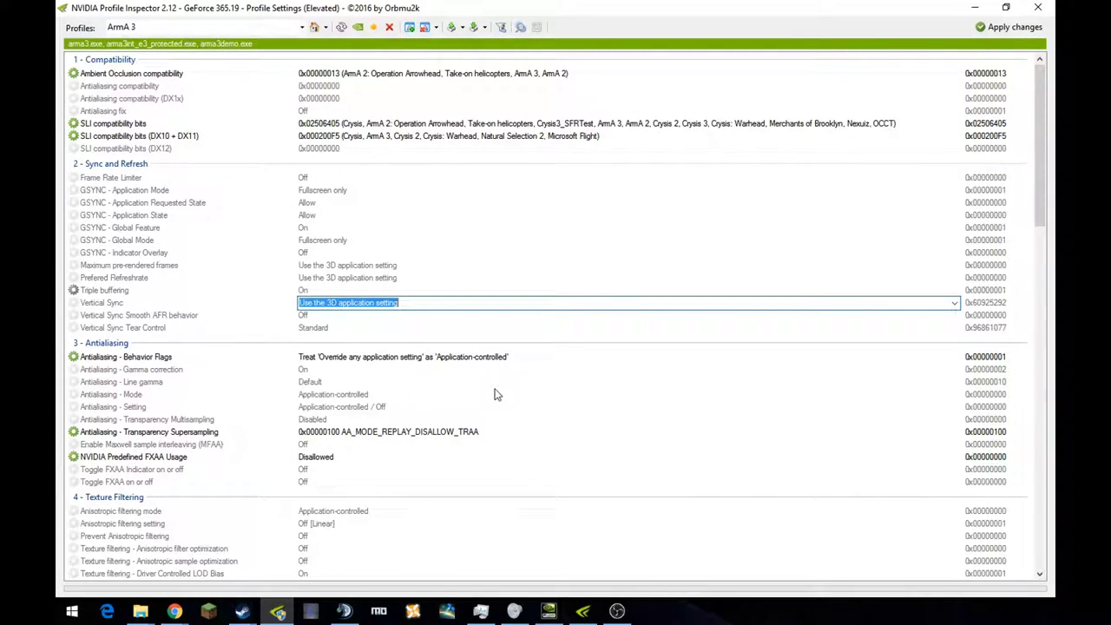
Step: Review the available options for Vertical Sync Smooth AFR behavior and Vertical Sync Tear Control
left_click(244, 316)
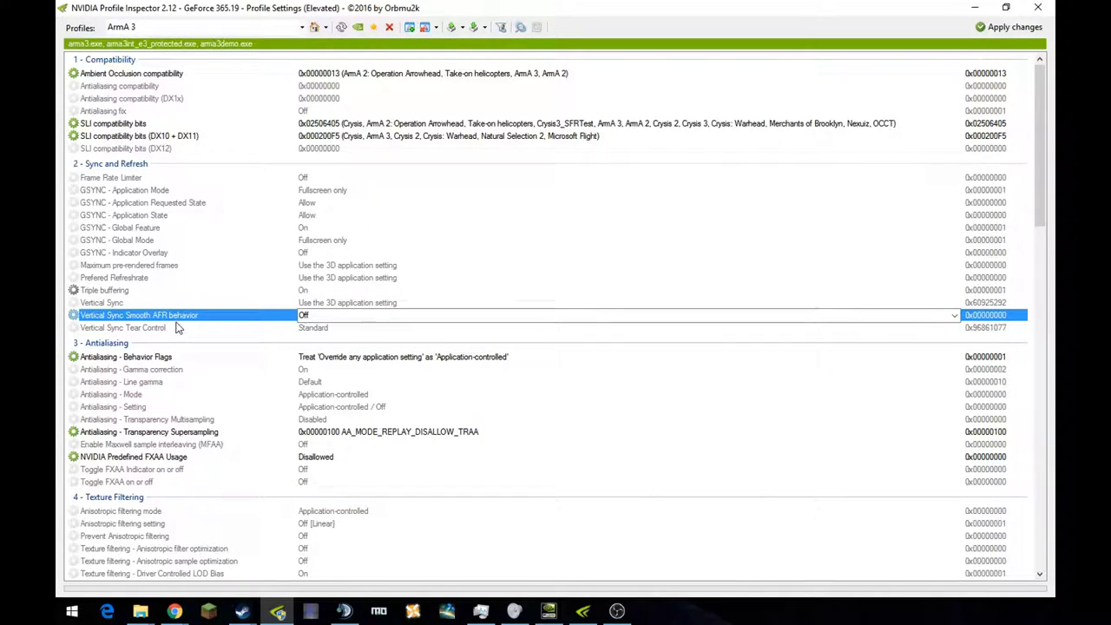
left_click(954, 317)
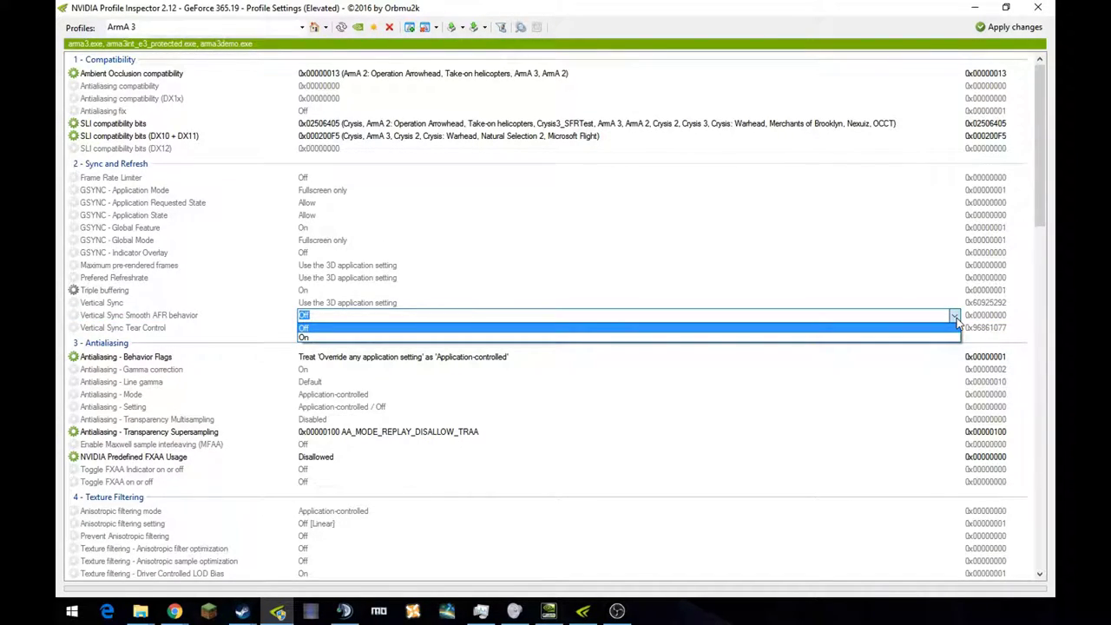
left_click(957, 321)
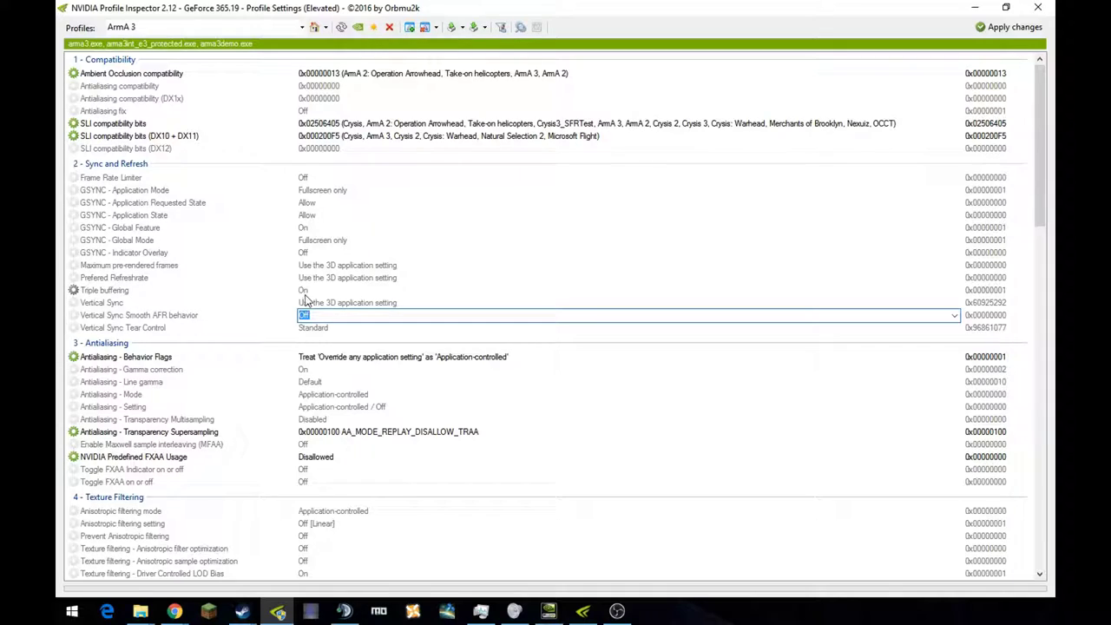
left_click(331, 328)
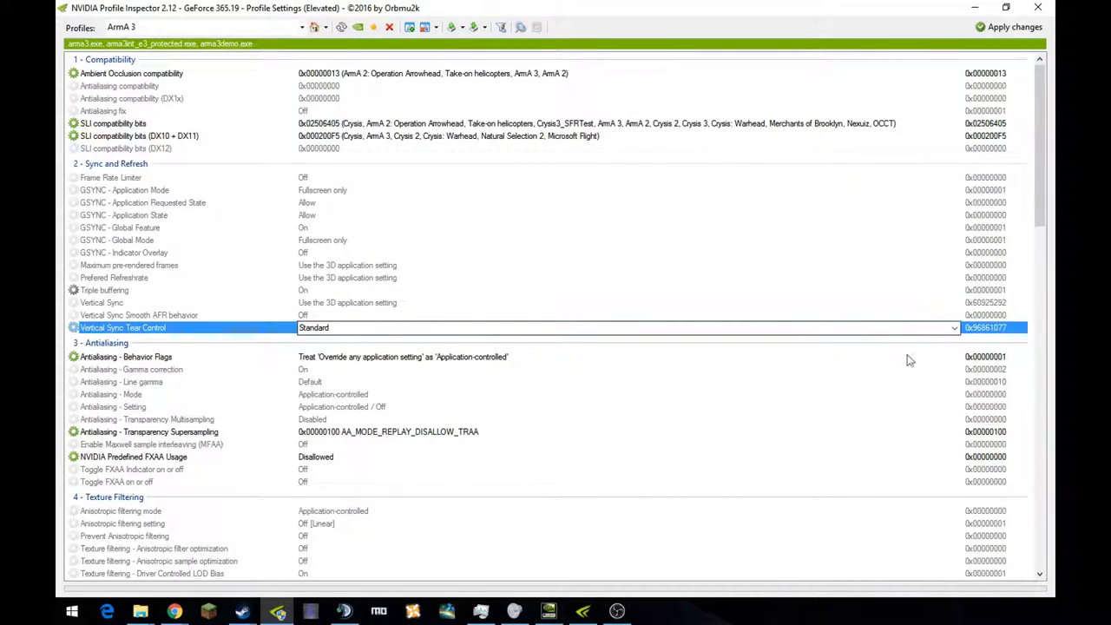
left_click(954, 329)
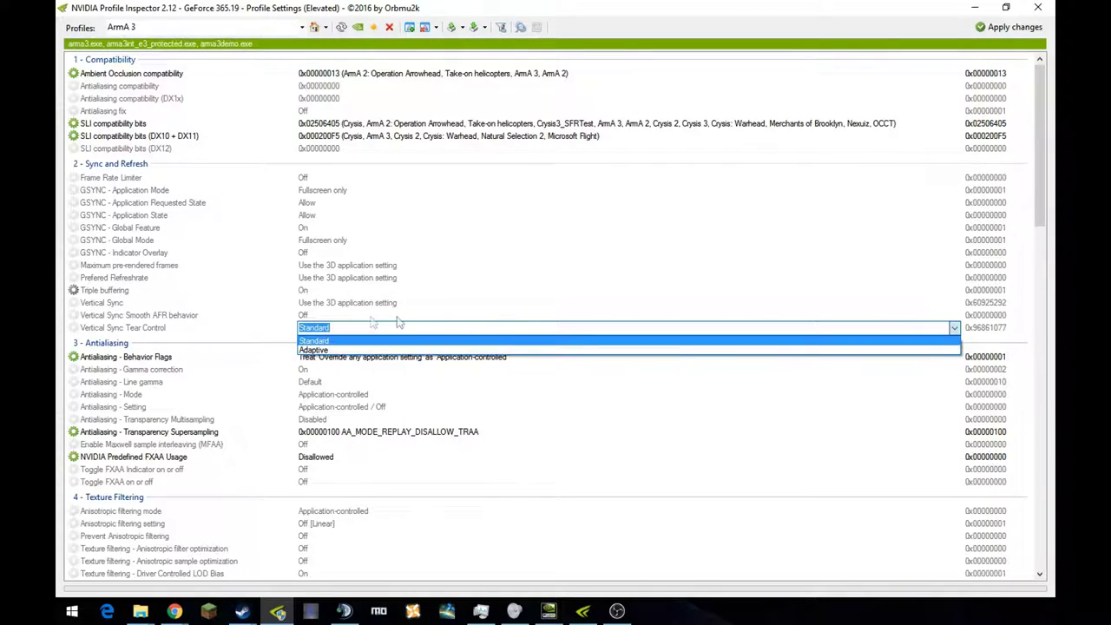
left_click(954, 328)
Step: Look over the Antialiasing, Texture Filtering, Common and SLI sections of the ArmA 3 profile
scroll(254, 270, "down", 5)
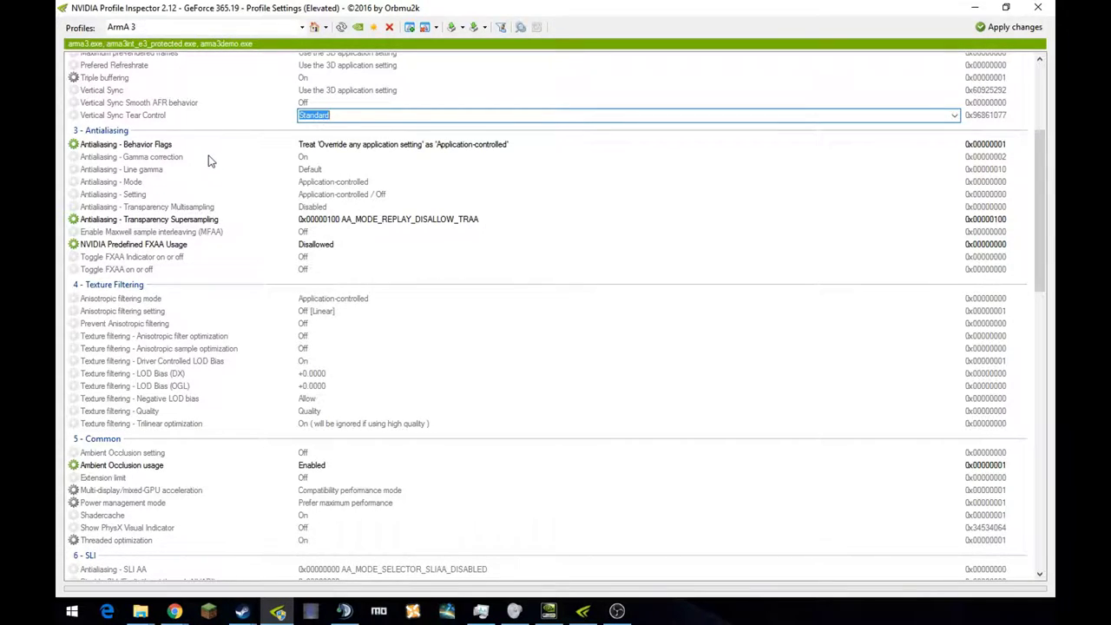
scroll(243, 224, "down", 2)
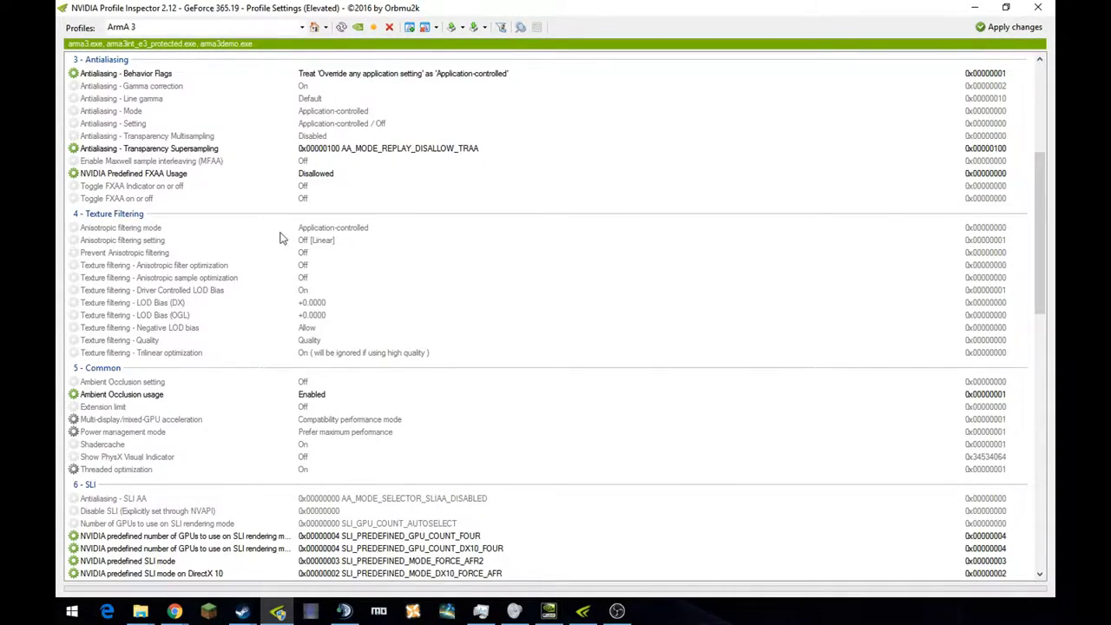
scroll(280, 238, "down", 3)
scroll(249, 235, "up", 3)
scroll(244, 242, "down", 3)
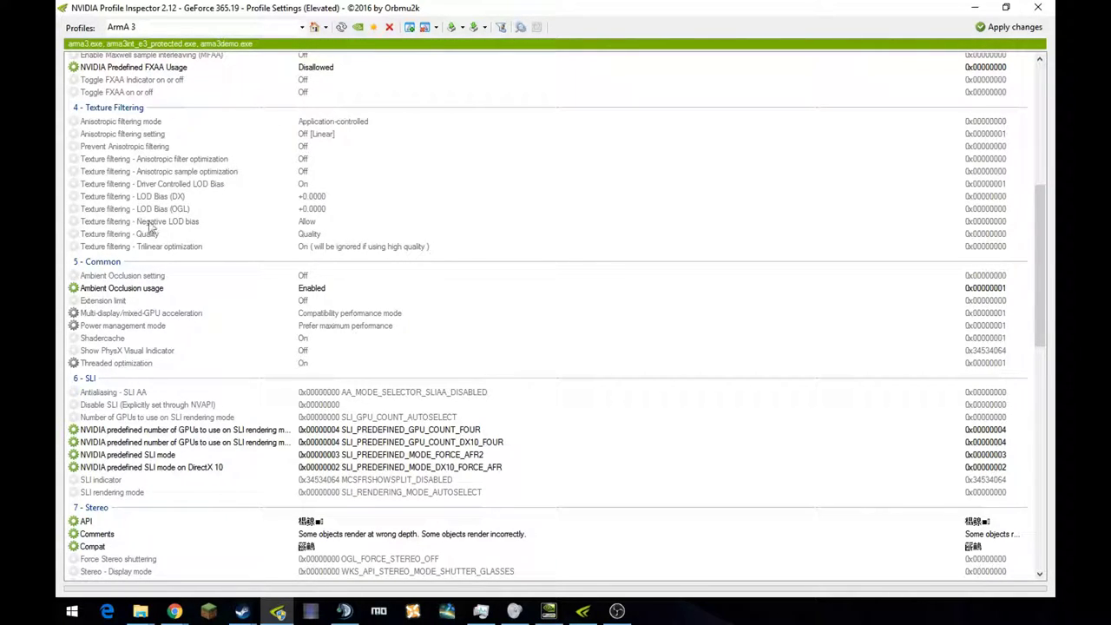
scroll(243, 278, "down", 3)
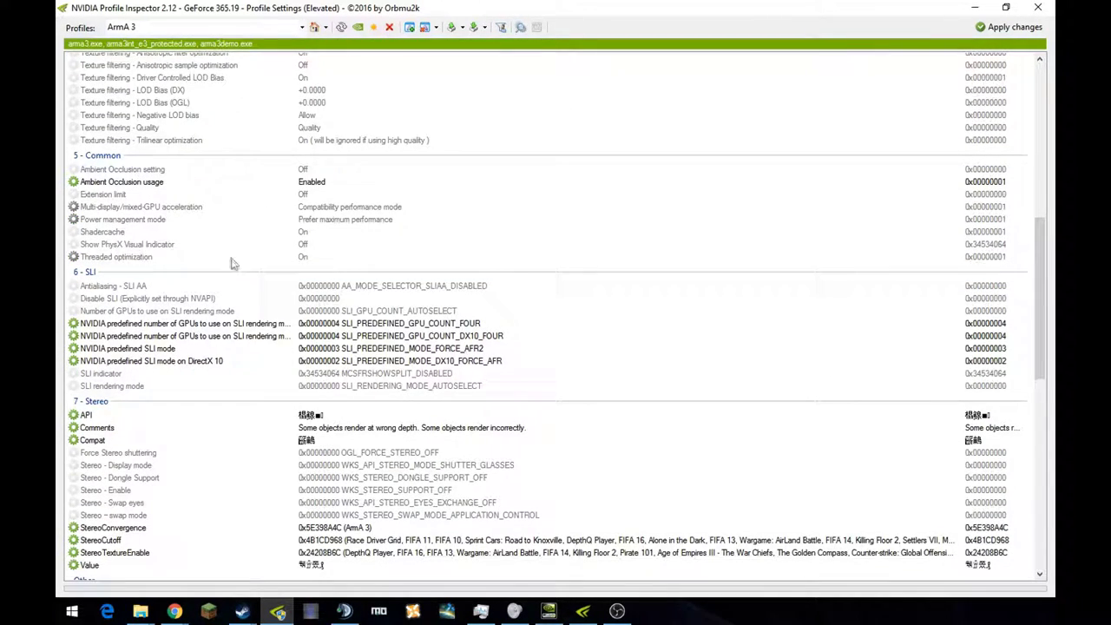
Step: Review the performance mode options for Multi-display/mixed-GPU acceleration in the Common section
left_click(205, 207)
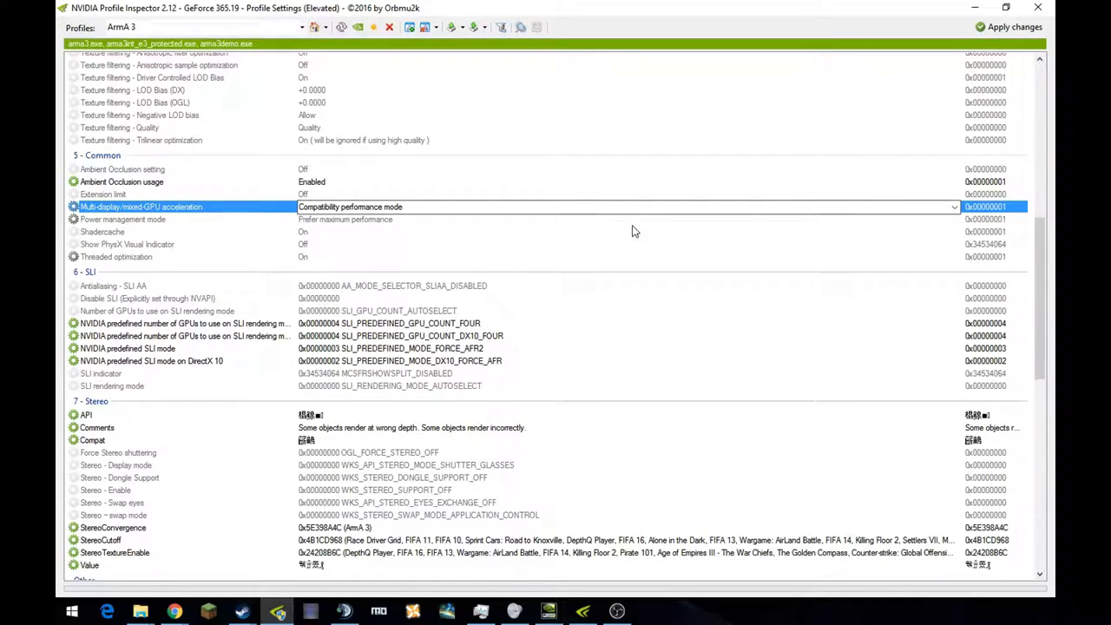
left_click(954, 207)
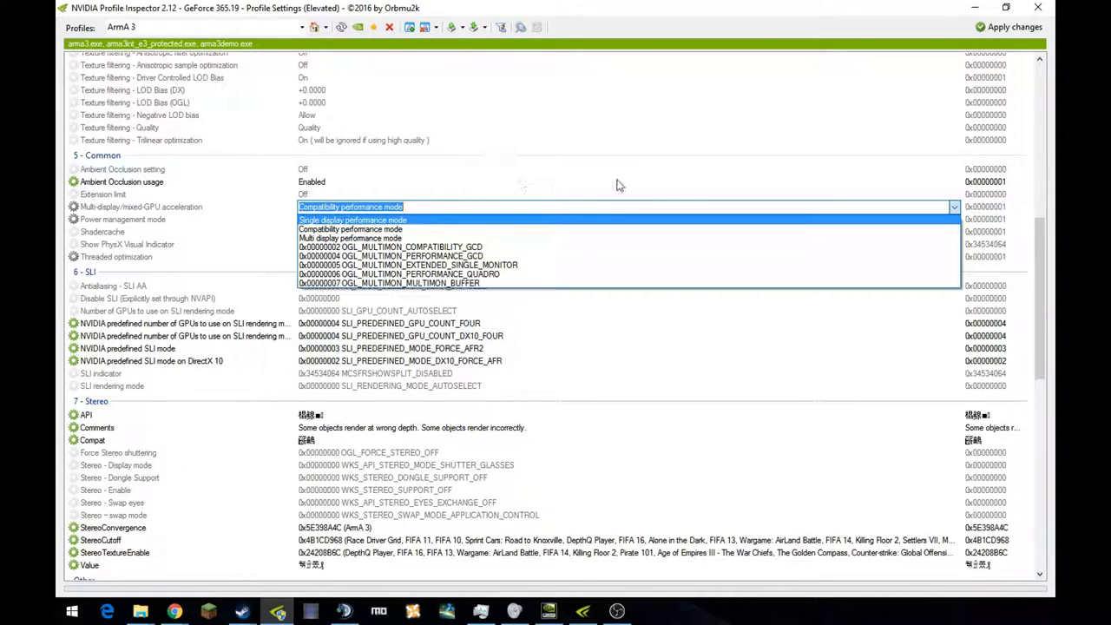
left_click(954, 208)
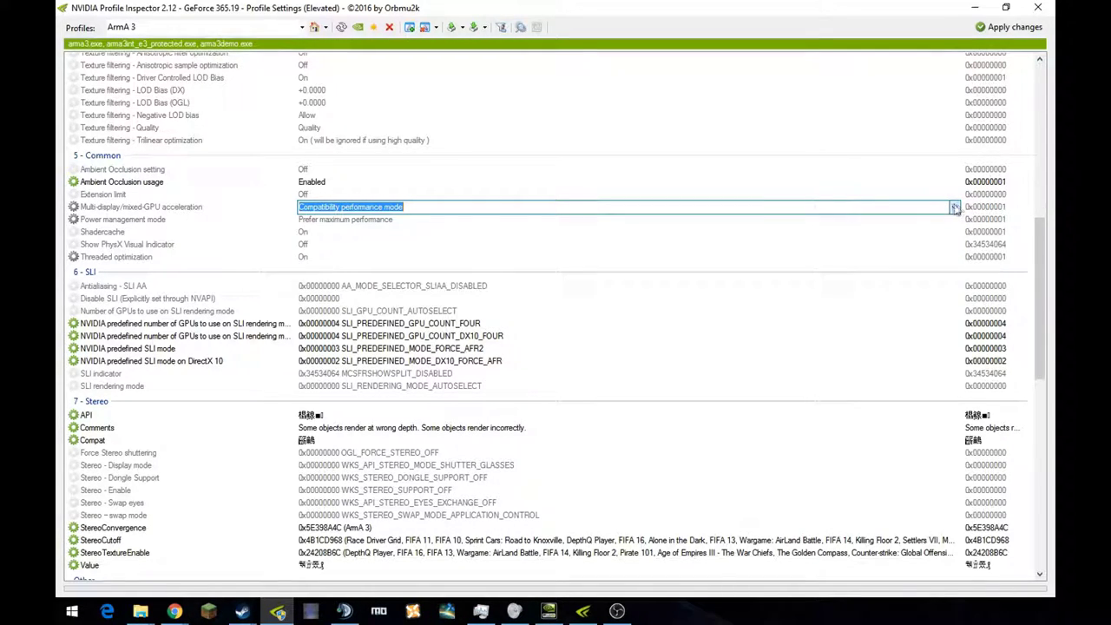
Step: Review the available Power management mode options in the Common section without changing the selection
left_click(199, 219)
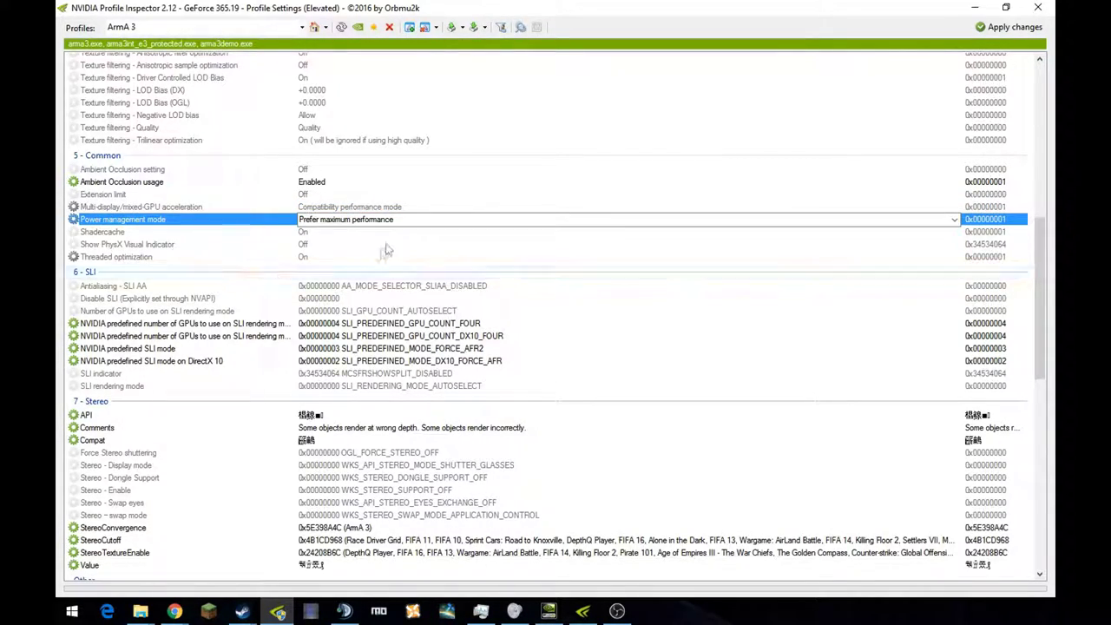
left_click(952, 222)
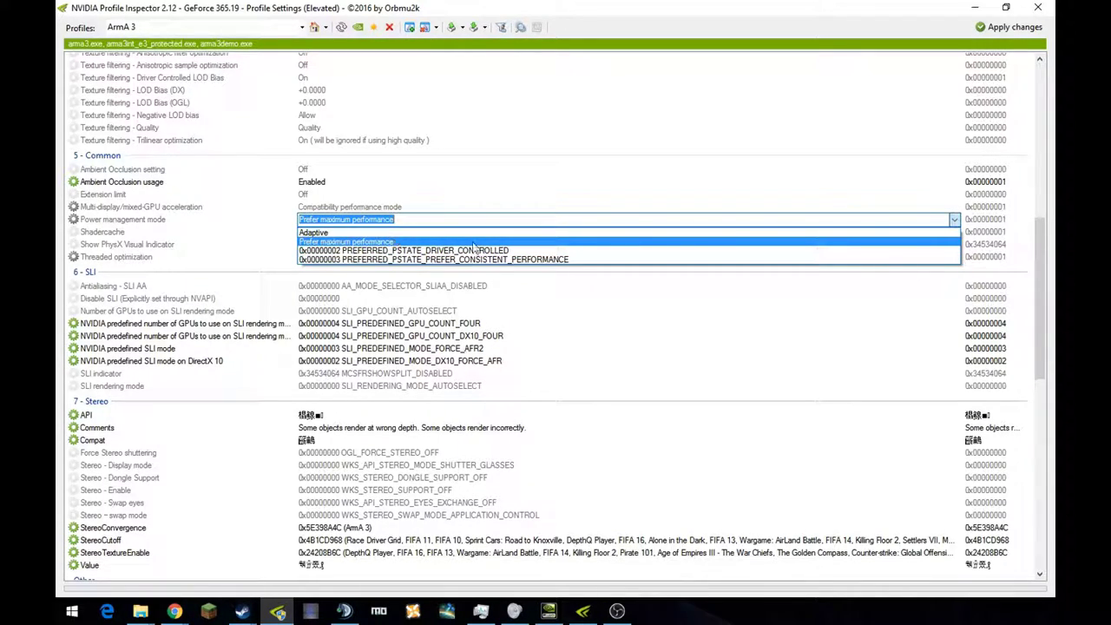
left_click(954, 218)
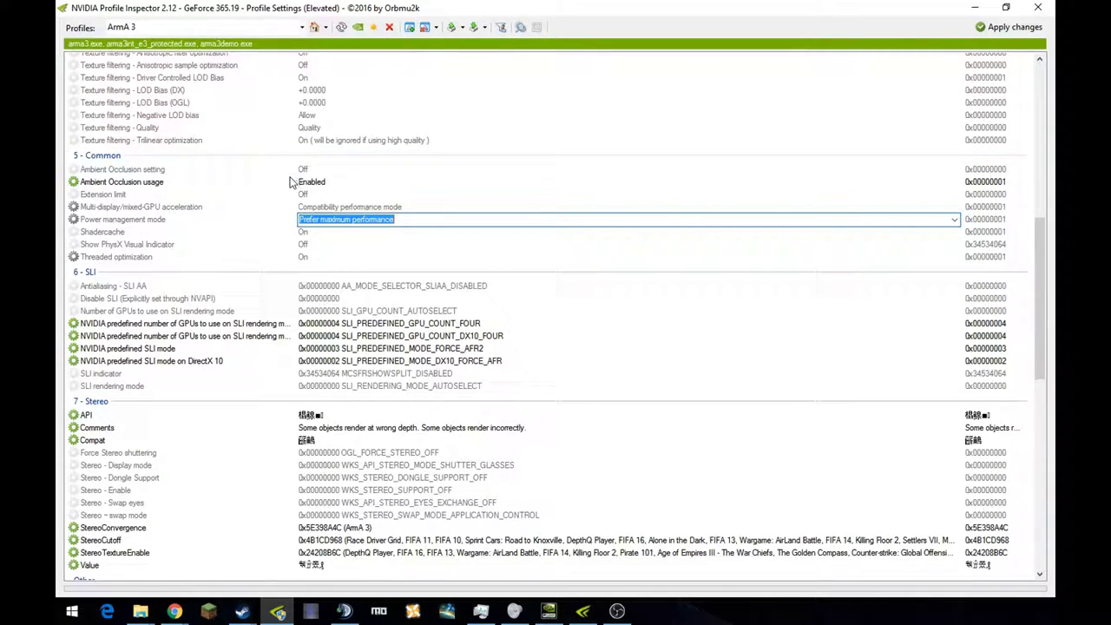
left_click(264, 222)
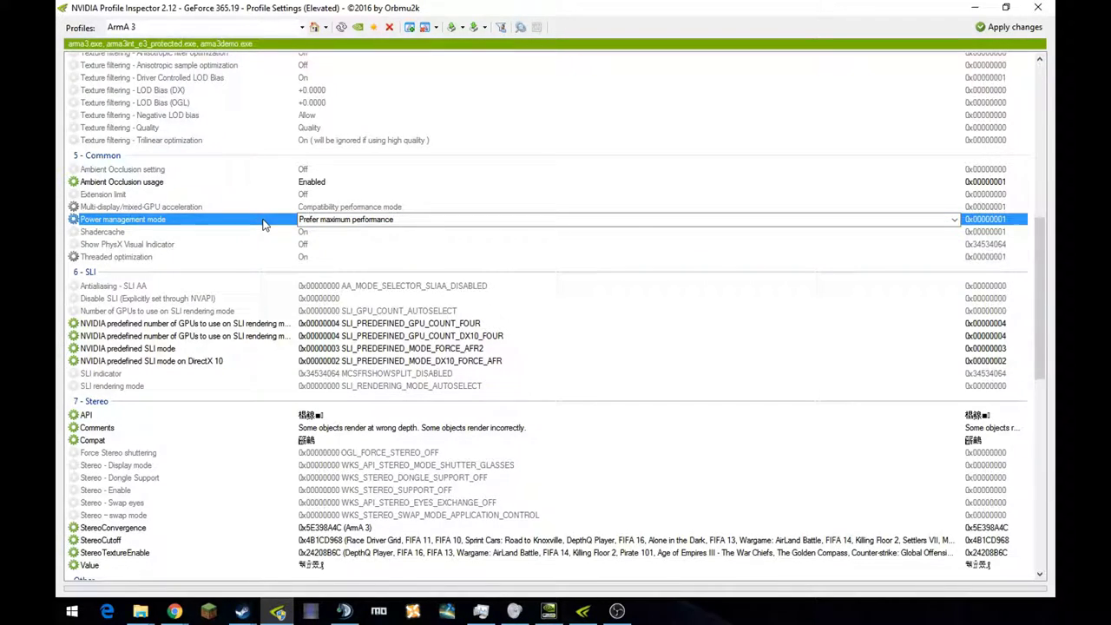
Step: Examine the Threaded optimization, Shadercache and Show PhysX Visual Indicator settings in the Common section
left_click(273, 257)
left_click(318, 255)
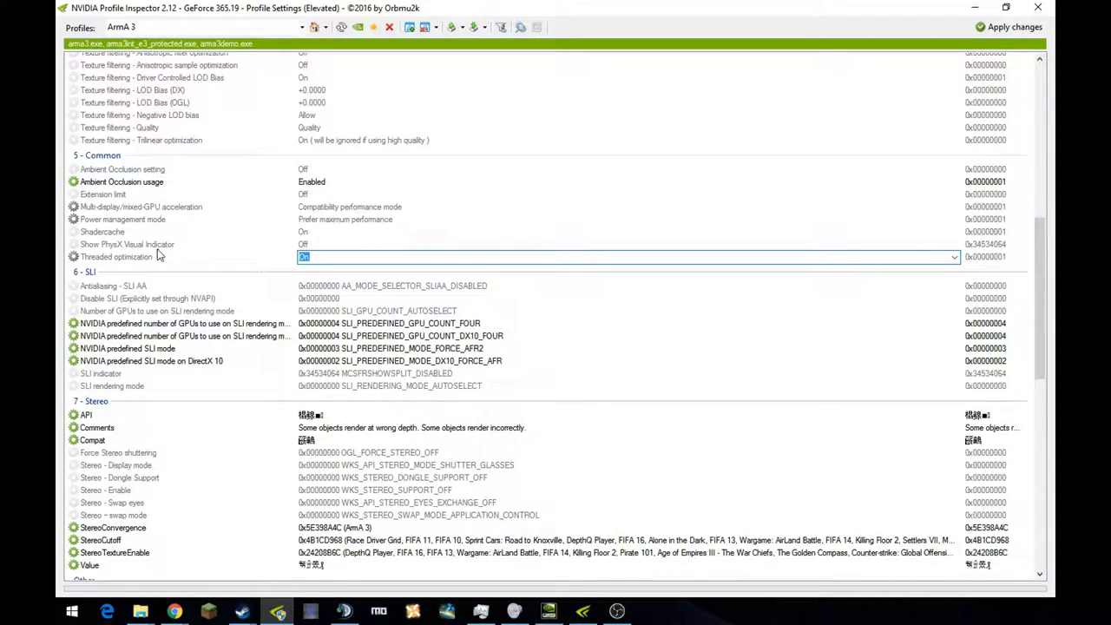
left_click(234, 232)
scroll(246, 240, "down", 1)
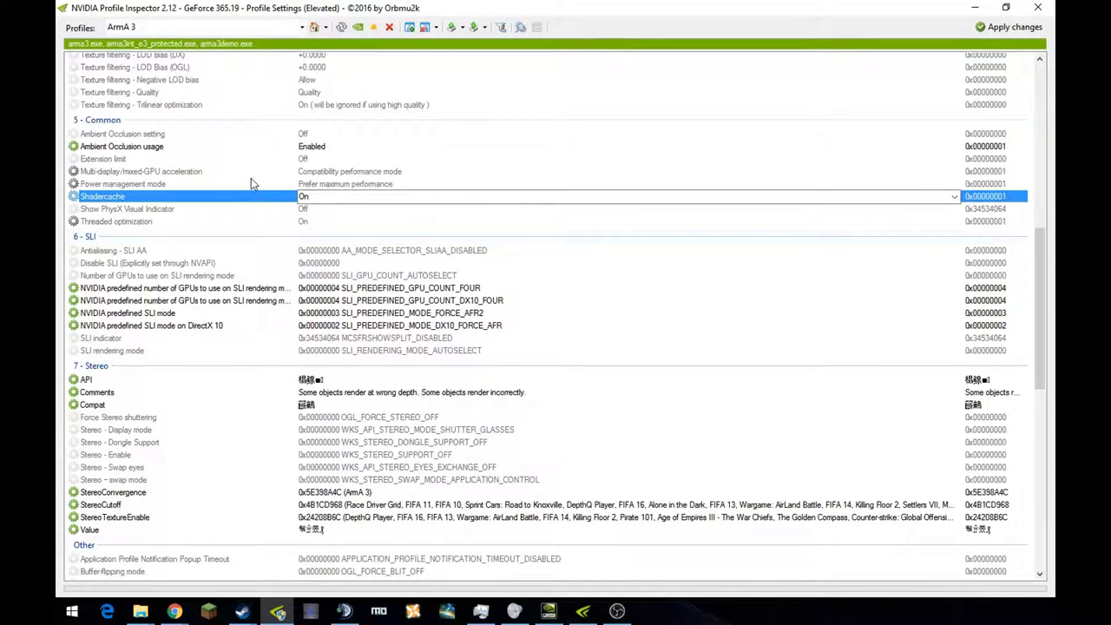
left_click(251, 209)
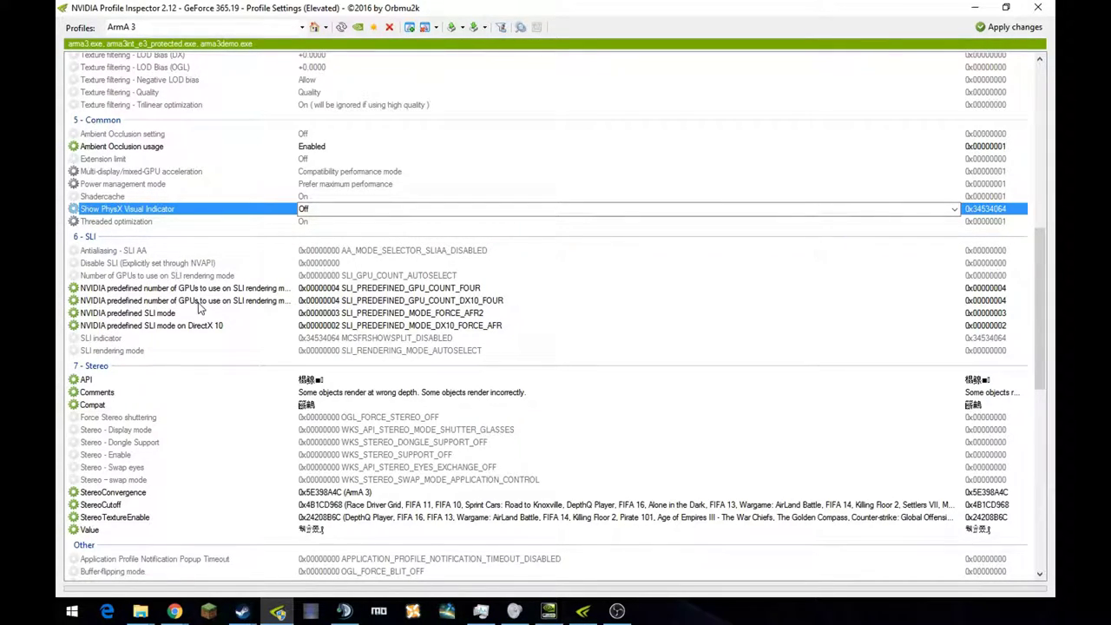
Step: Examine the SLI GPU count settings and review the options for the first NVIDIA predefined number of GPUs entry
left_click(238, 276)
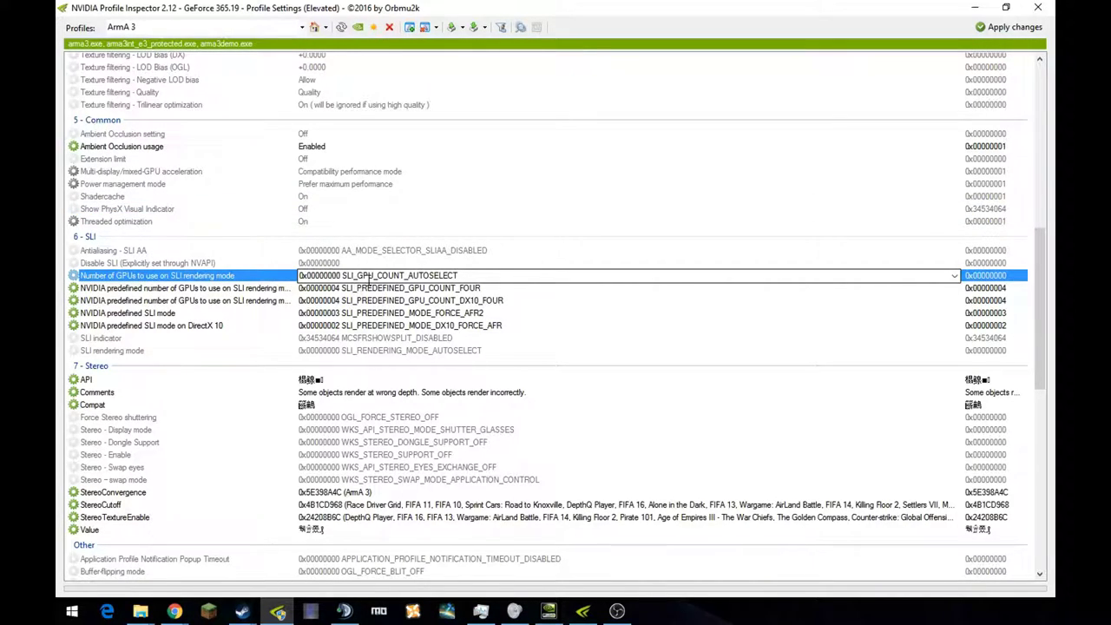
left_click(519, 288)
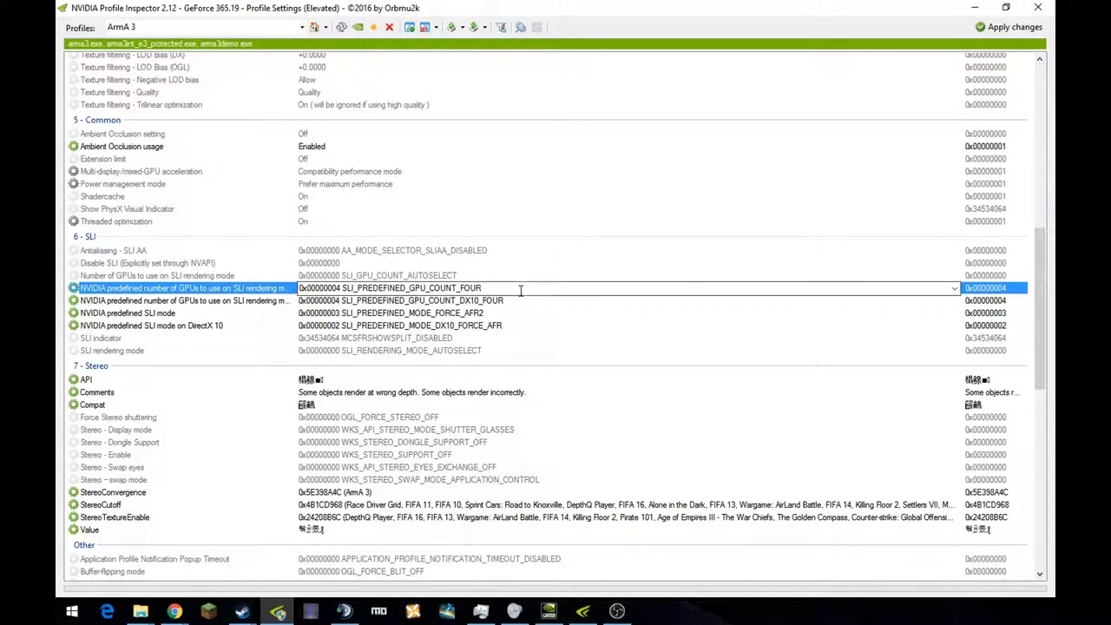
left_click(954, 290)
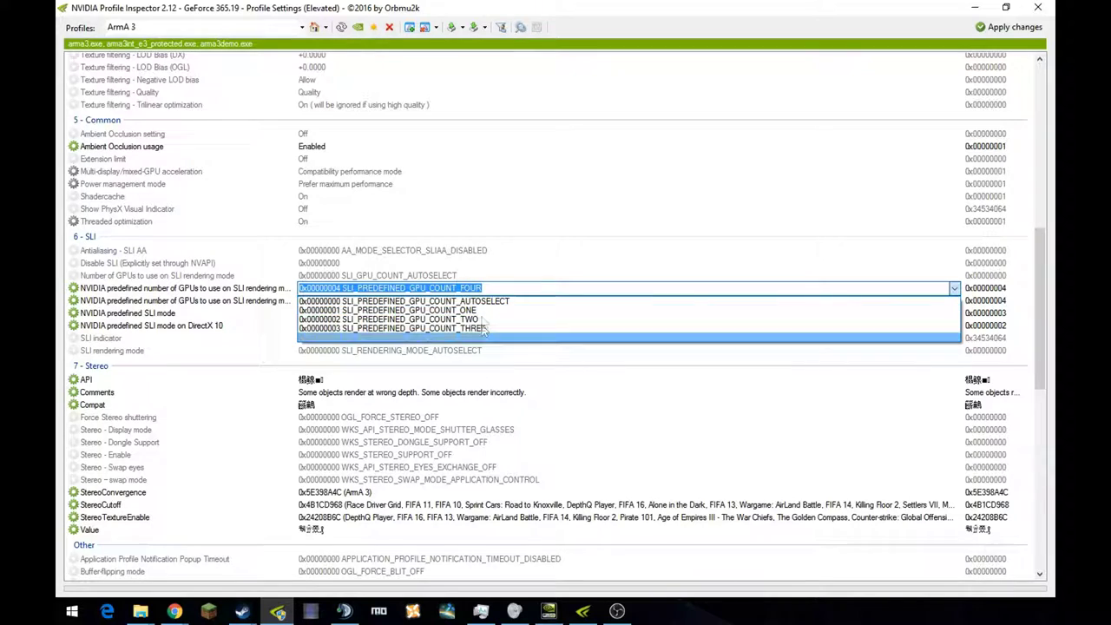
left_click(955, 289)
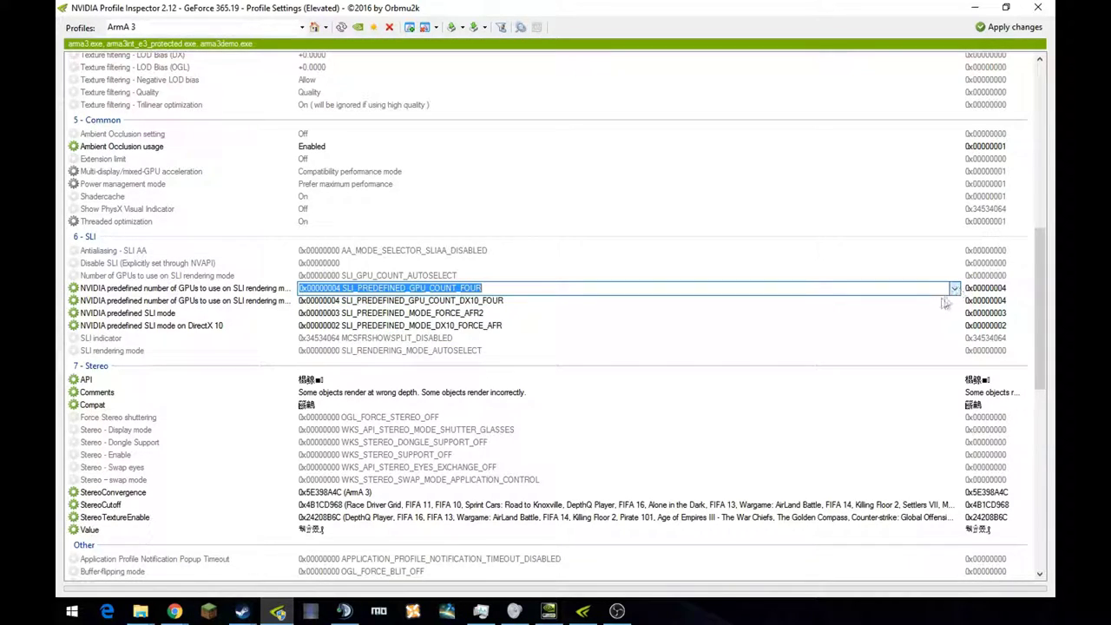
Step: Review the available options for NVIDIA predefined SLI mode without changing the selection
left_click(510, 313)
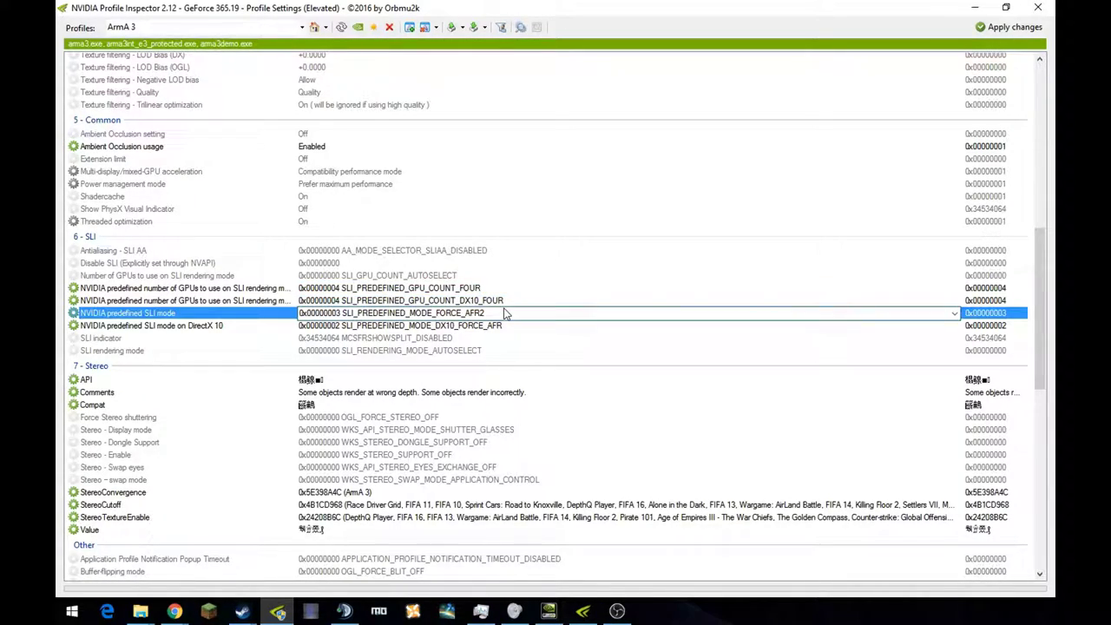
left_click(955, 314)
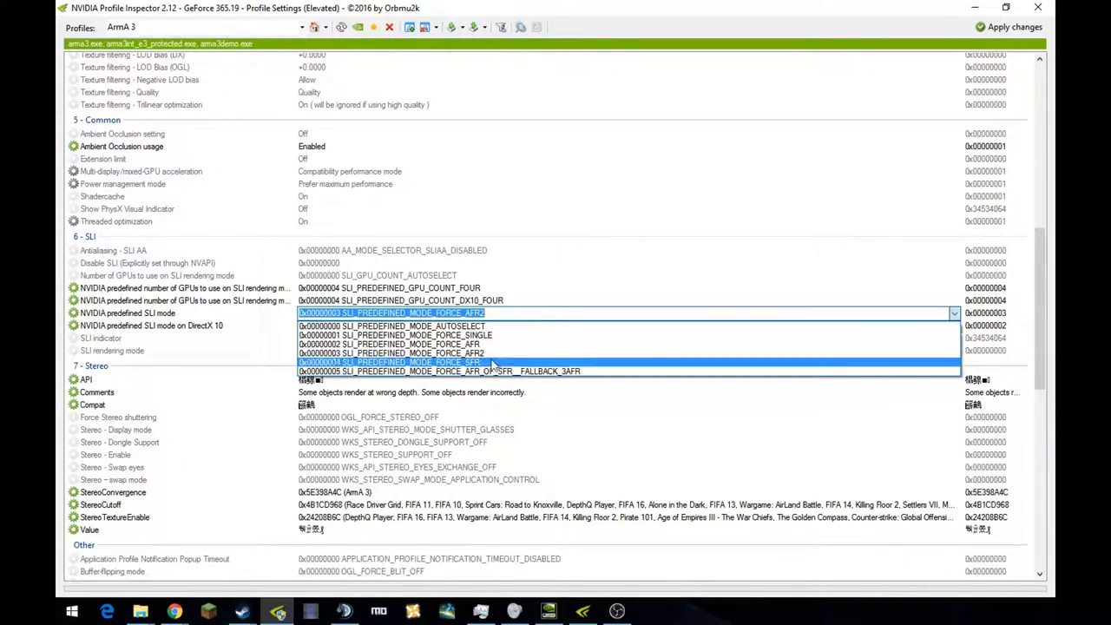
left_click(954, 313)
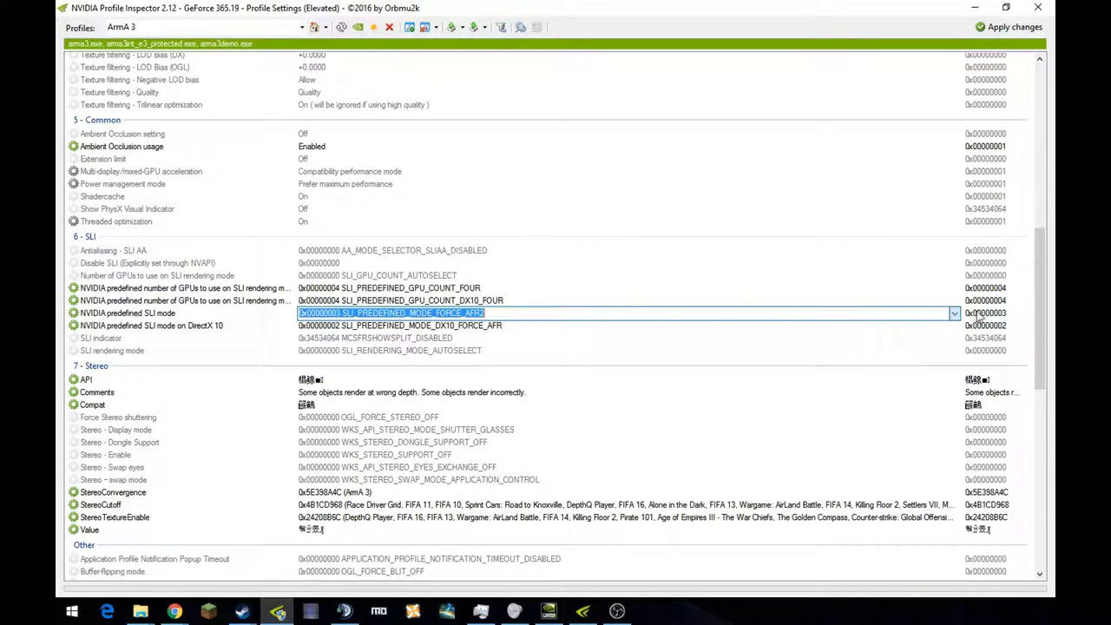
Step: Compare NVIDIA predefined SLI mode with its DirectX 10 counterpart and review the DirectX 10 options
left_click(622, 331)
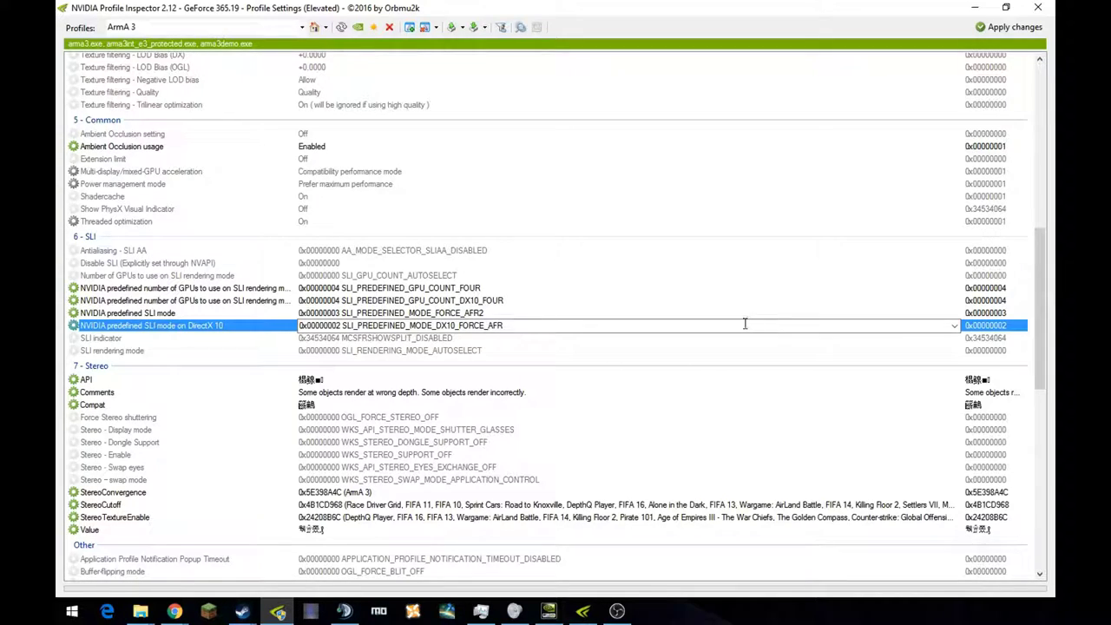
left_click(840, 312)
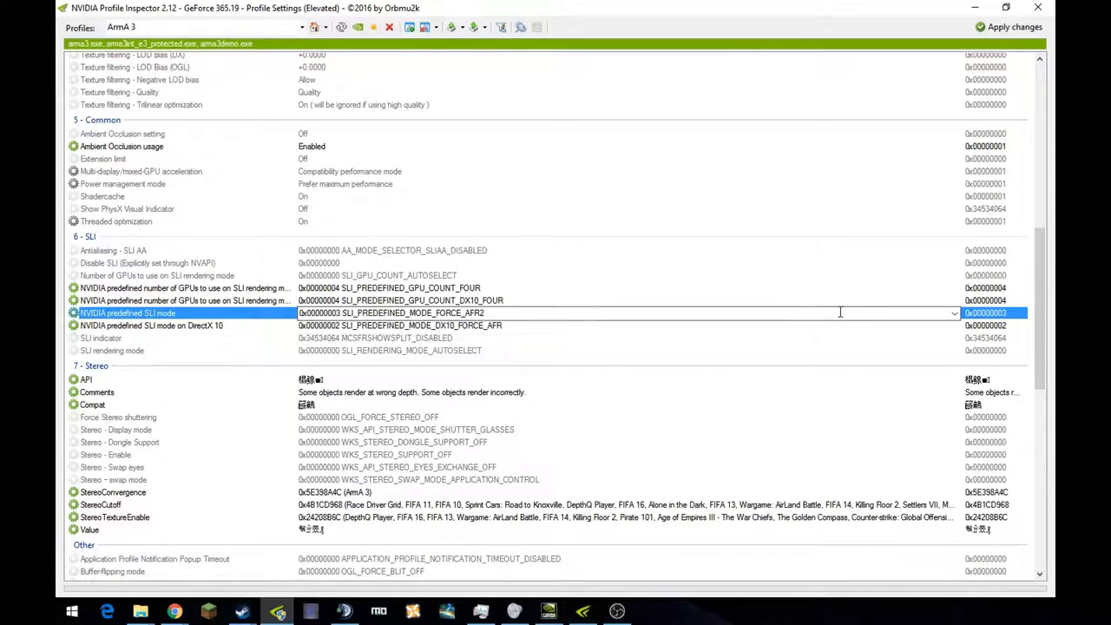
left_click(530, 327)
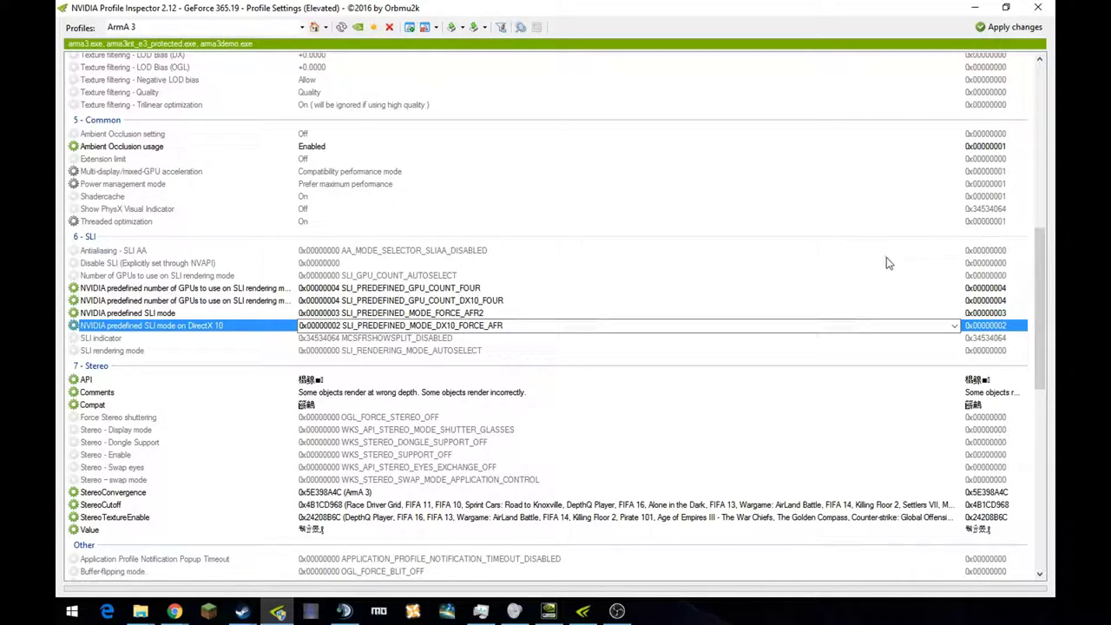
left_click(954, 325)
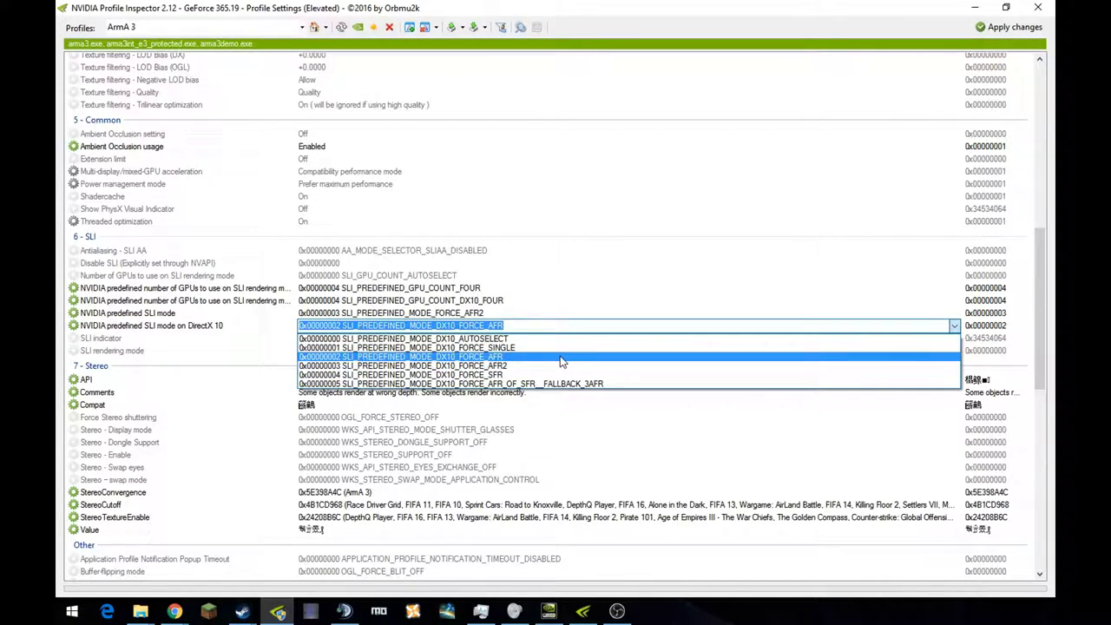
left_click(947, 326)
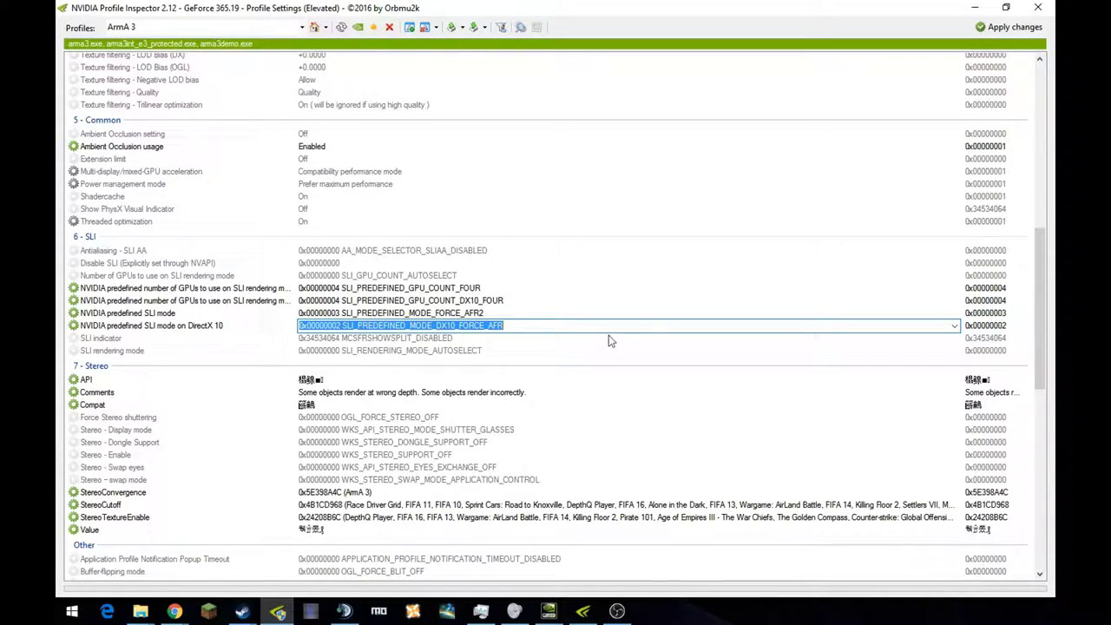
Step: Review the available SLI rendering mode options, keeping SLI_RENDERING_MODE_AUTOSELECT selected
left_click(626, 351)
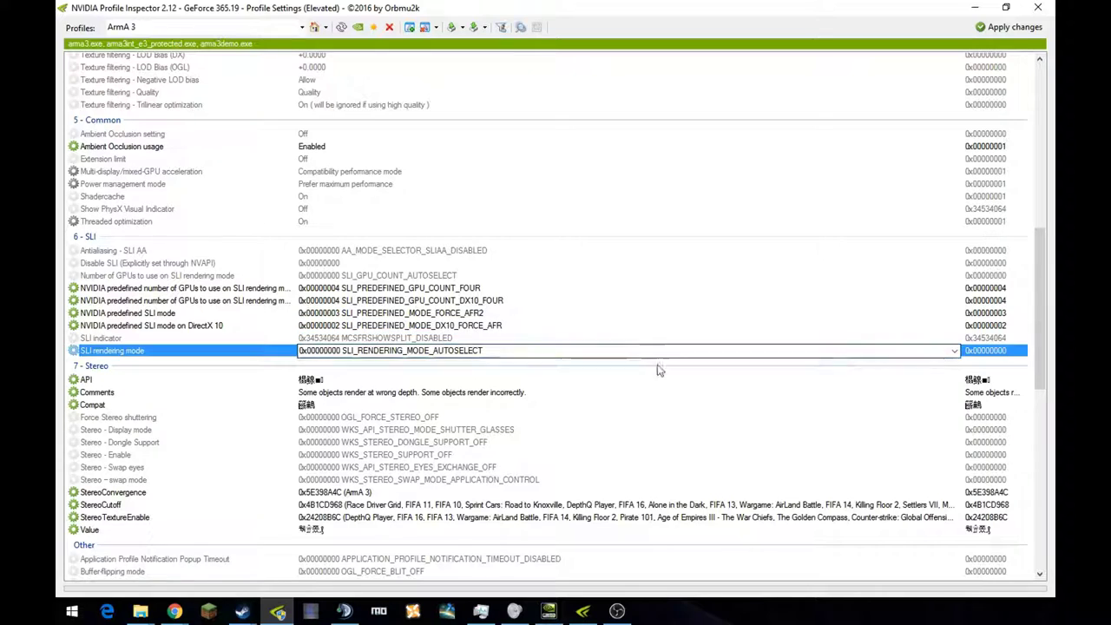
left_click(952, 350)
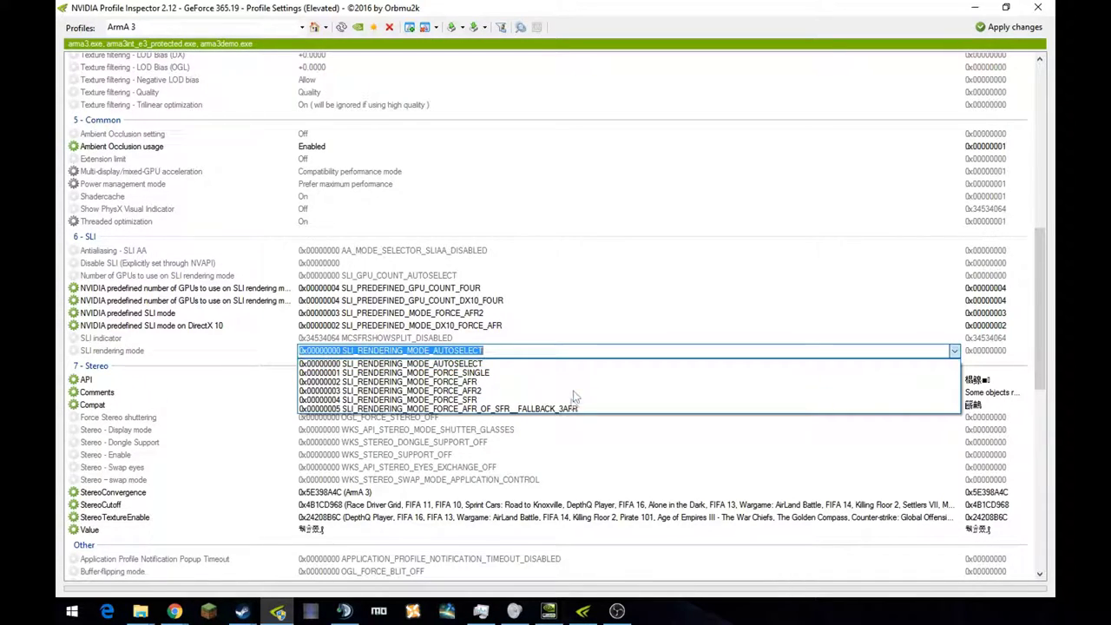
key("Up")
key("Up")
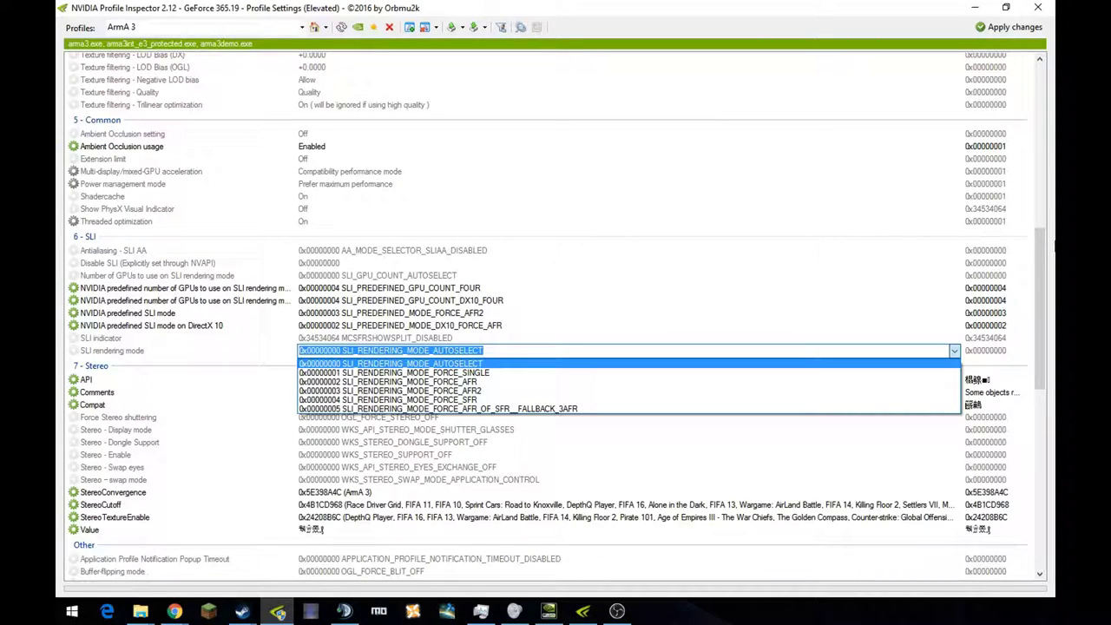
left_click(954, 350)
Step: Look over the Stereo and Other sections of the ArmA 3 profile, then return to the Common and SLI sections
scroll(500, 203, "down", 3)
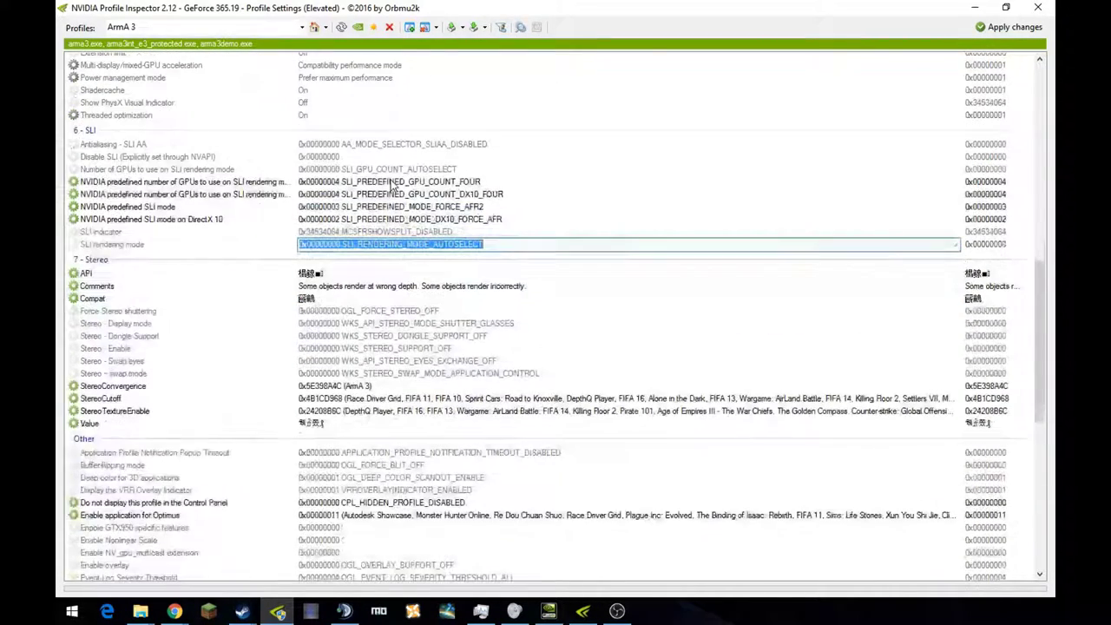
scroll(240, 195, "down", 3)
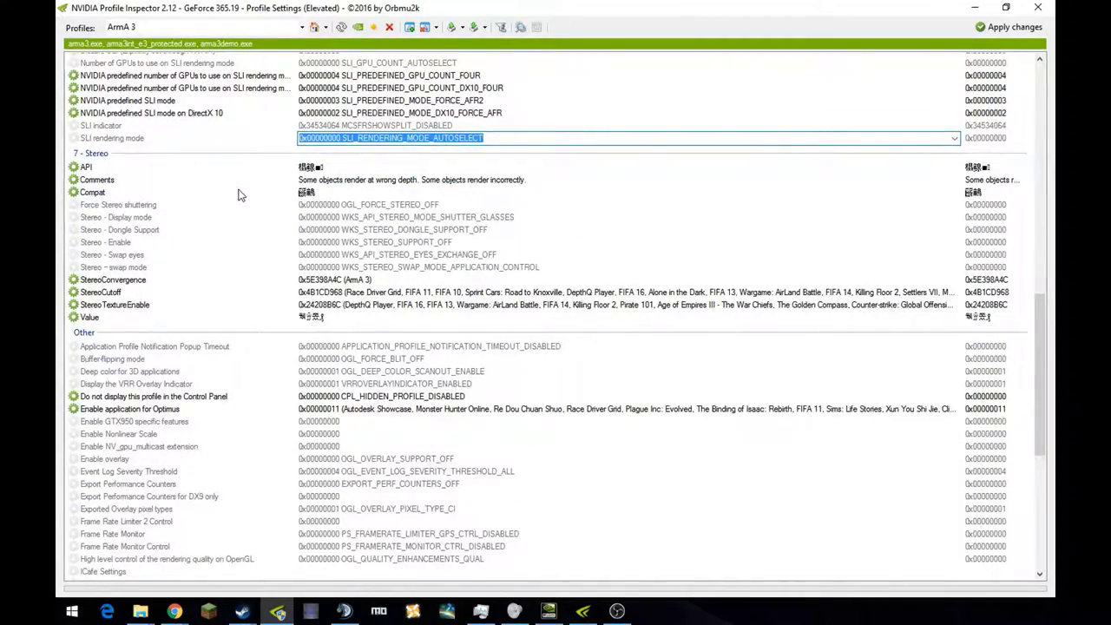
scroll(240, 195, "down", 10)
scroll(241, 195, "up", 14)
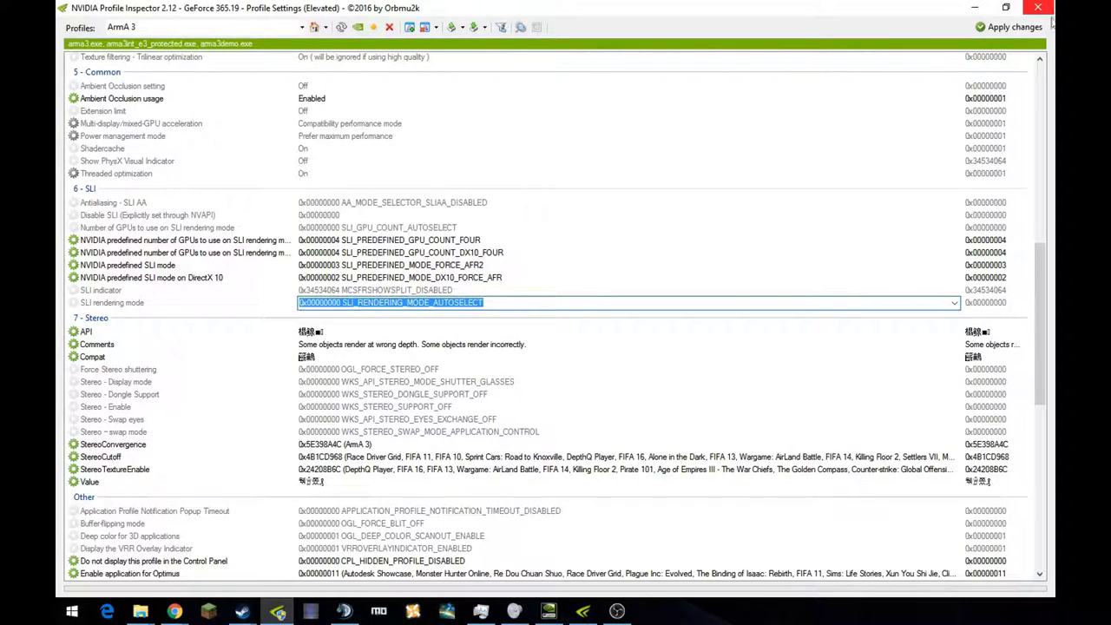
Step: Minimize the Profile Inspector window and widen the NVIDIA Control Panel window to cover most of the desktop
left_click(973, 7)
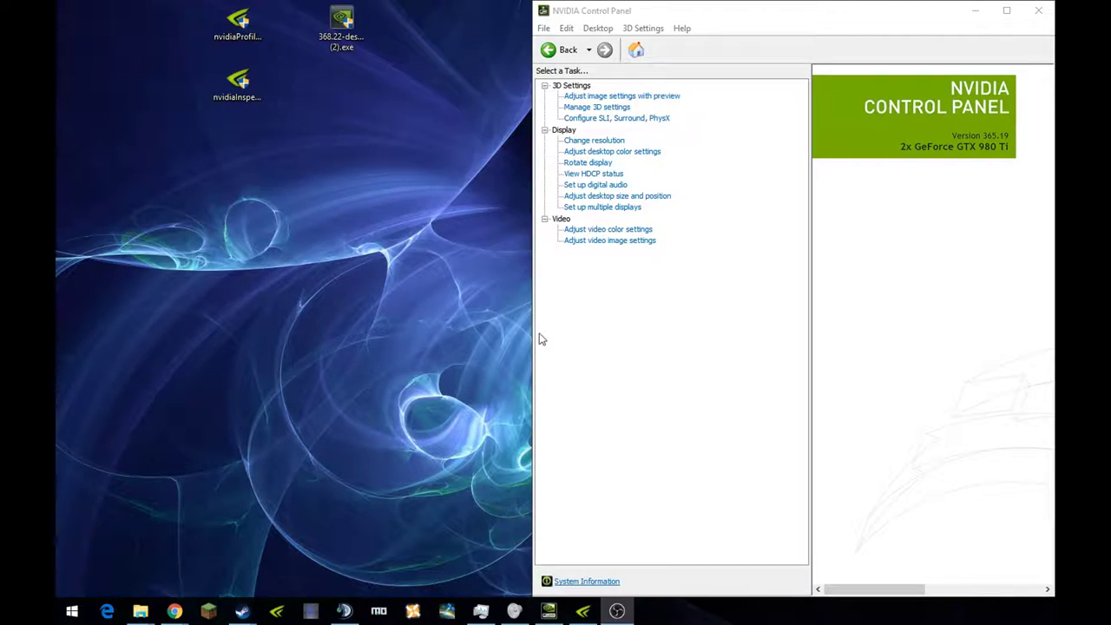
left_click_drag(536, 341, 103, 261)
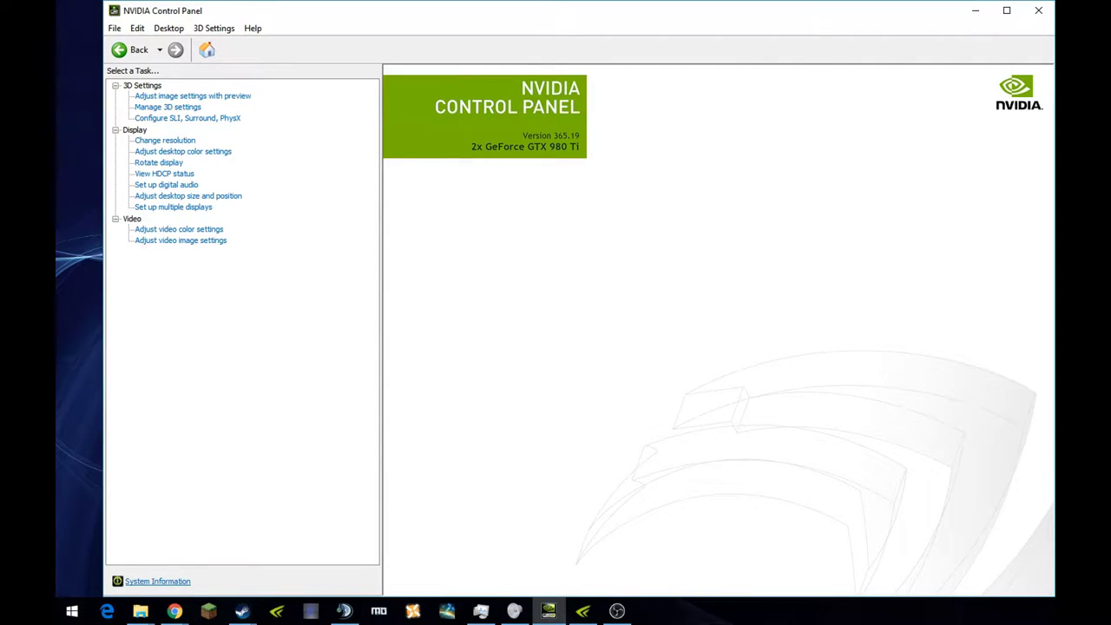